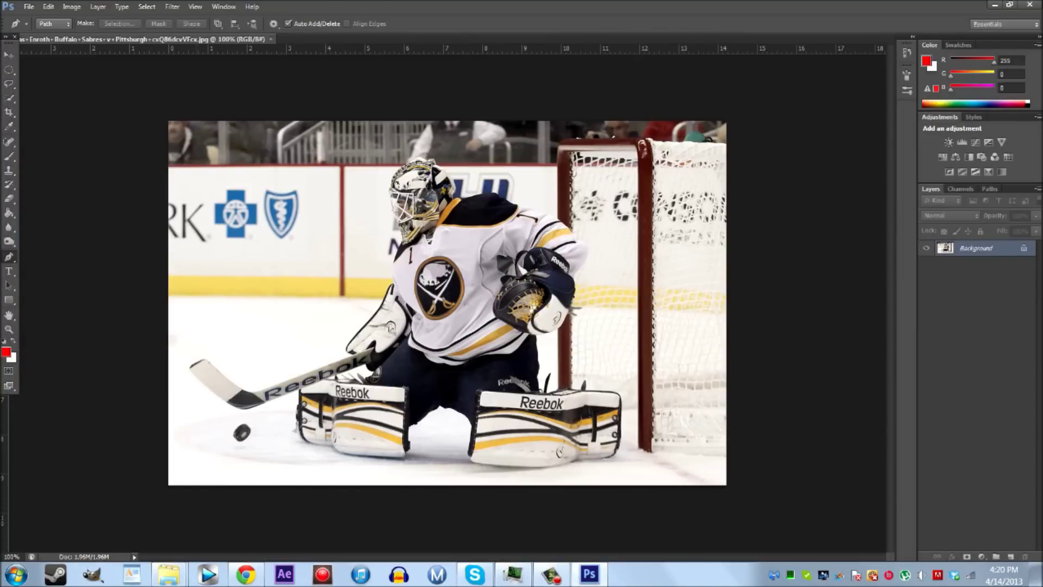
# - Place the first pen anchor at the end of the goalie's stick
pyautogui.click(205, 357)
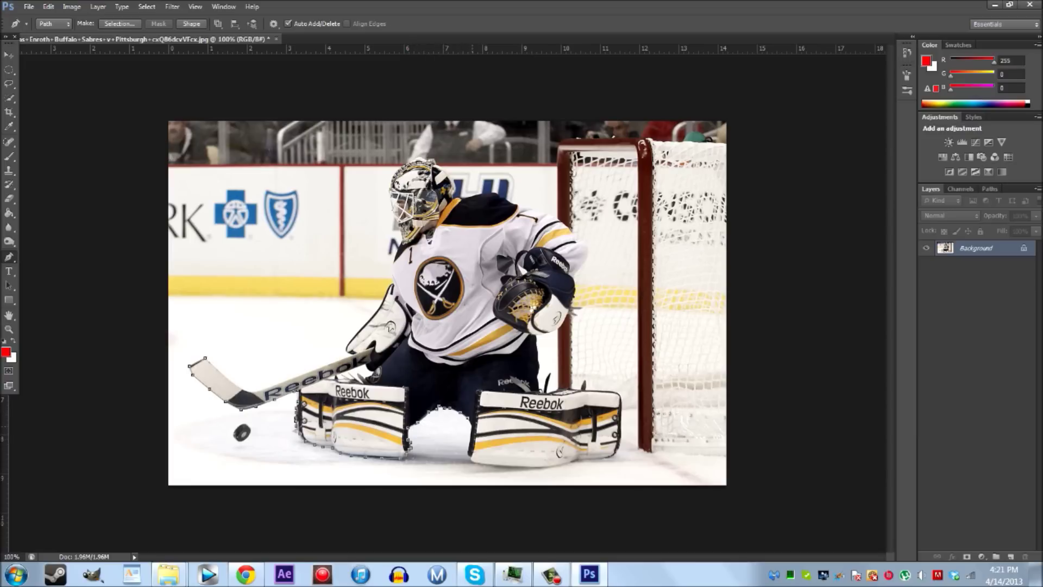
# - Extend the pen outline along the stick, glove, mask and blocker arm
pyautogui.rightClick(470, 426)
pyautogui.press('Escape')
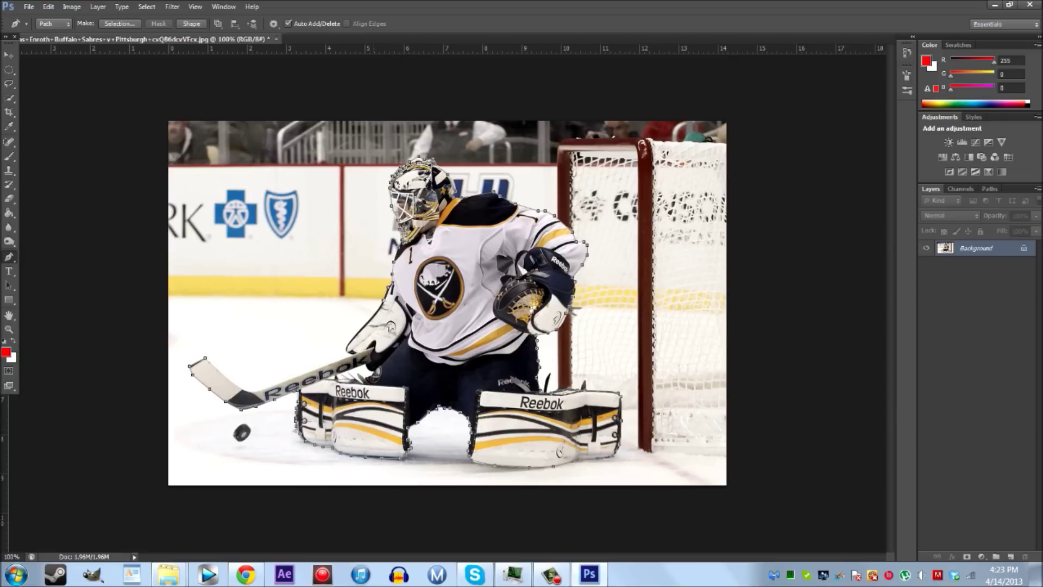
pyautogui.click(252, 390)
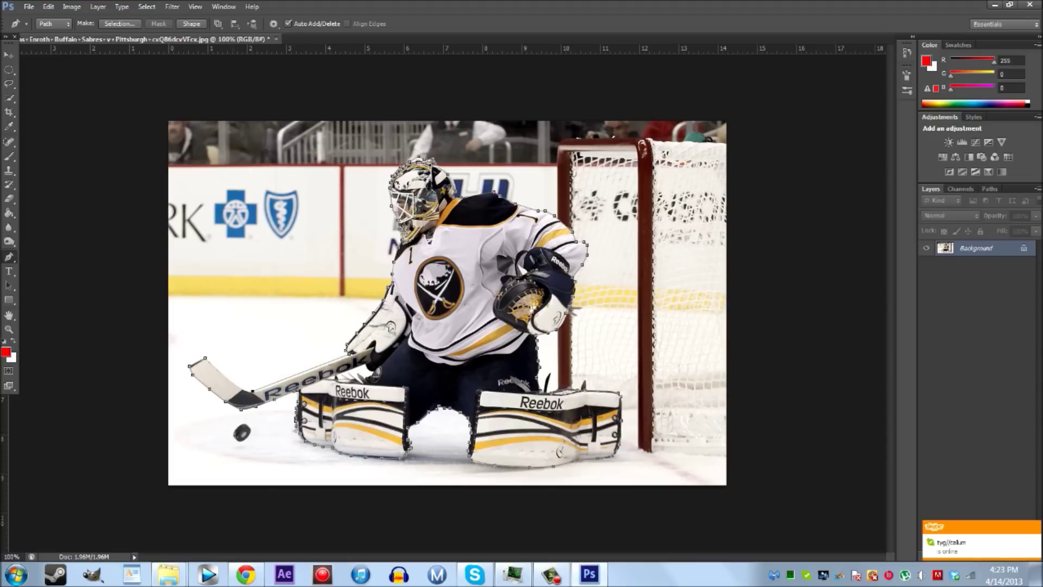
# - Turn the goalie path into a 10 px feathered selection, testing and undoing a fill
pyautogui.rightClick(420, 207)
pyautogui.click(462, 264)
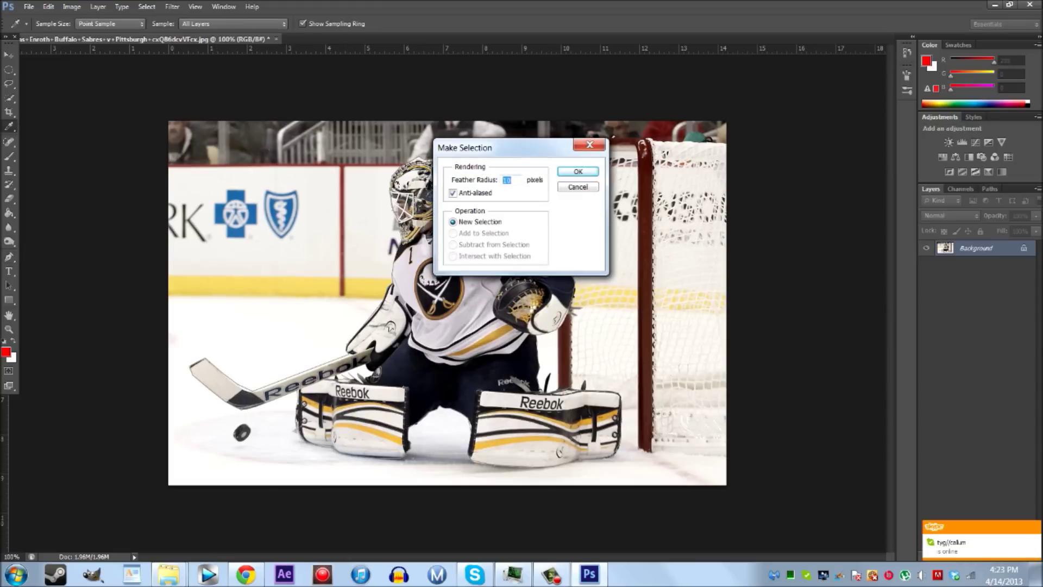
pyautogui.press('Return')
pyautogui.hotkey('shift', 'F5')
pyautogui.press('Return')
pyautogui.hotkey('ctrl', 'z')
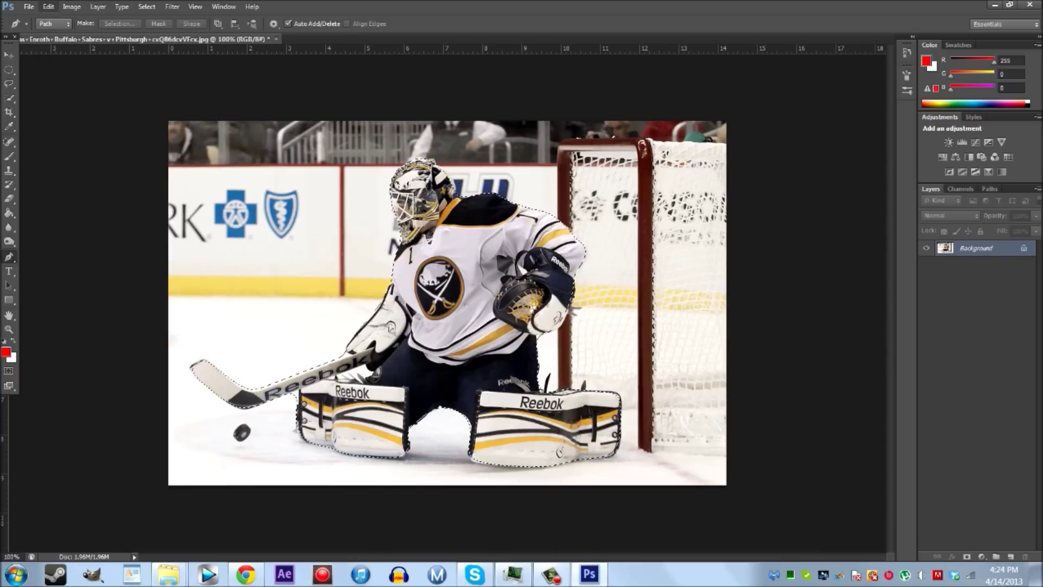
# - Copy the goalie onto its own layer, delete the Background, and erase the gap between the pads
pyautogui.click(48, 6)
pyautogui.click(71, 121)
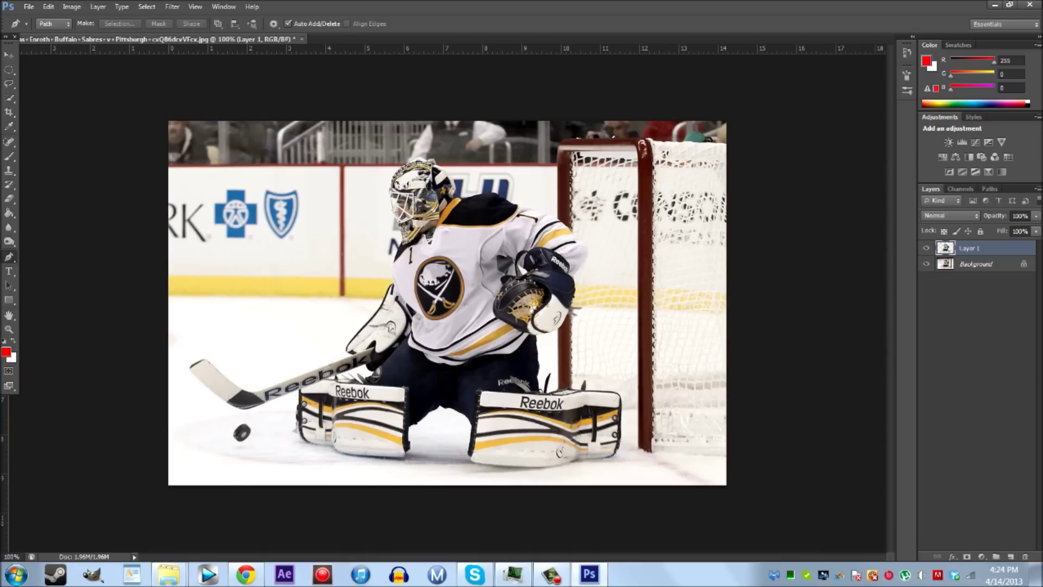
pyautogui.press('Delete')
pyautogui.press('e')
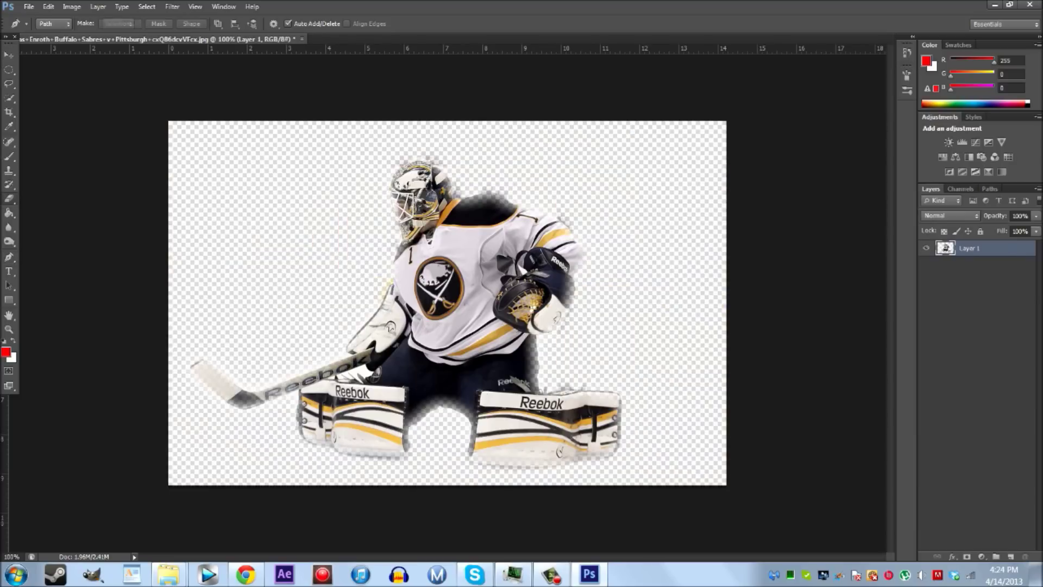
pyautogui.moveTo(408, 397); pyautogui.dragTo(451, 435)
# - Close Photoshop without saving the cut-out, then relaunch it
pyautogui.click(1030, 4)
pyautogui.click(618, 282)
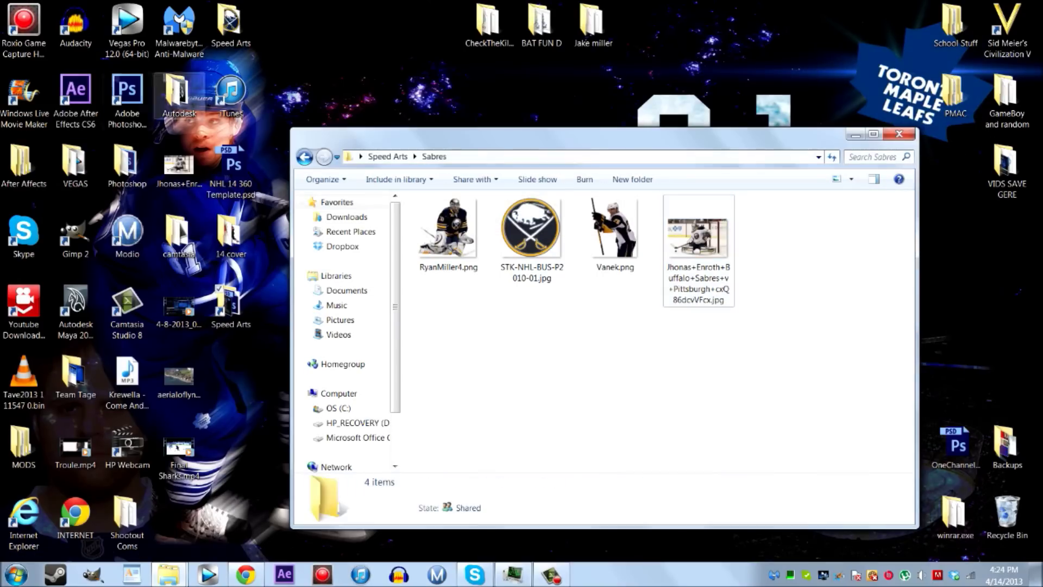
pyautogui.doubleClick(127, 106)
# - Create a new custom 1920×1080 document
pyautogui.click(29, 7)
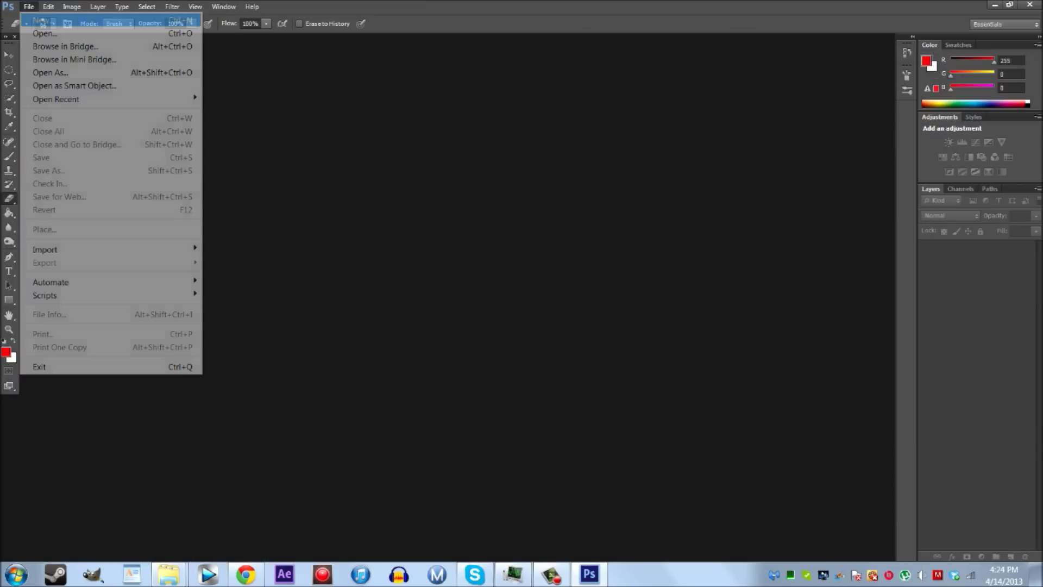
pyautogui.click(553, 164)
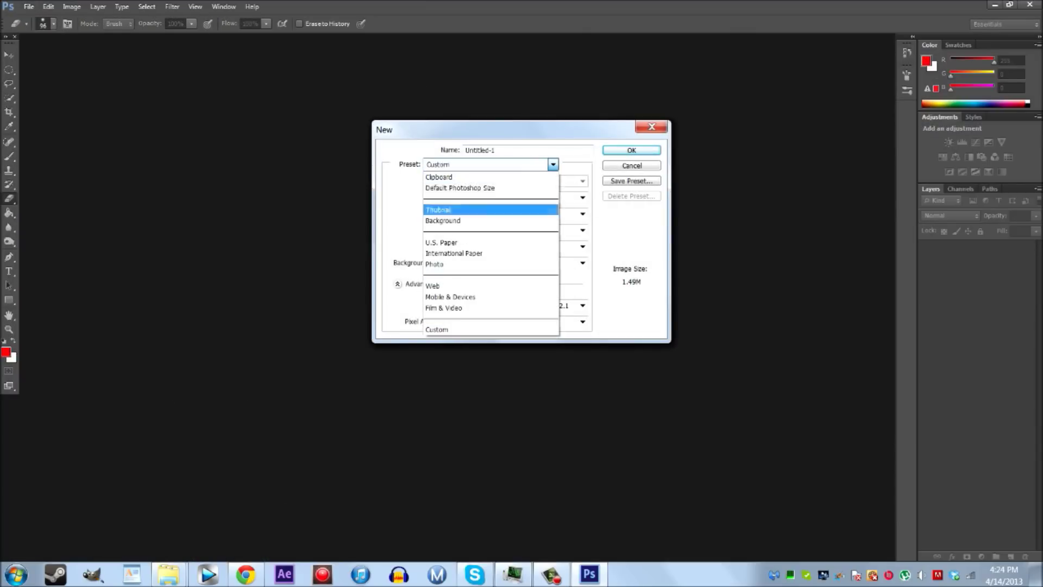
pyautogui.click(489, 329)
pyautogui.press('Tab')
pyautogui.write('192')
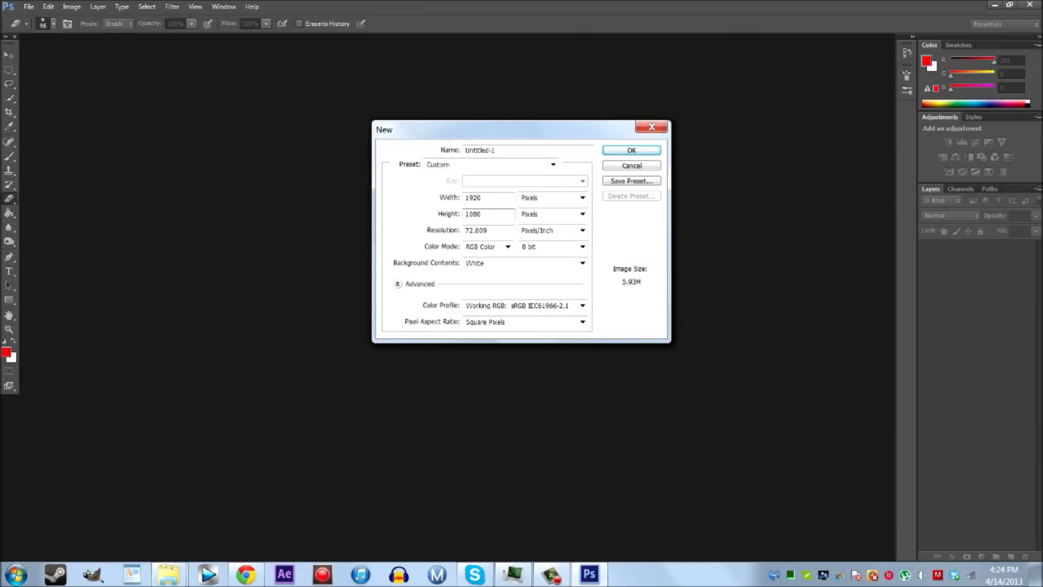
pyautogui.press('Return')
# - Place the fire-and-ice image 72557.jpg and stretch it to fill the canvas
pyautogui.click(89, 501)
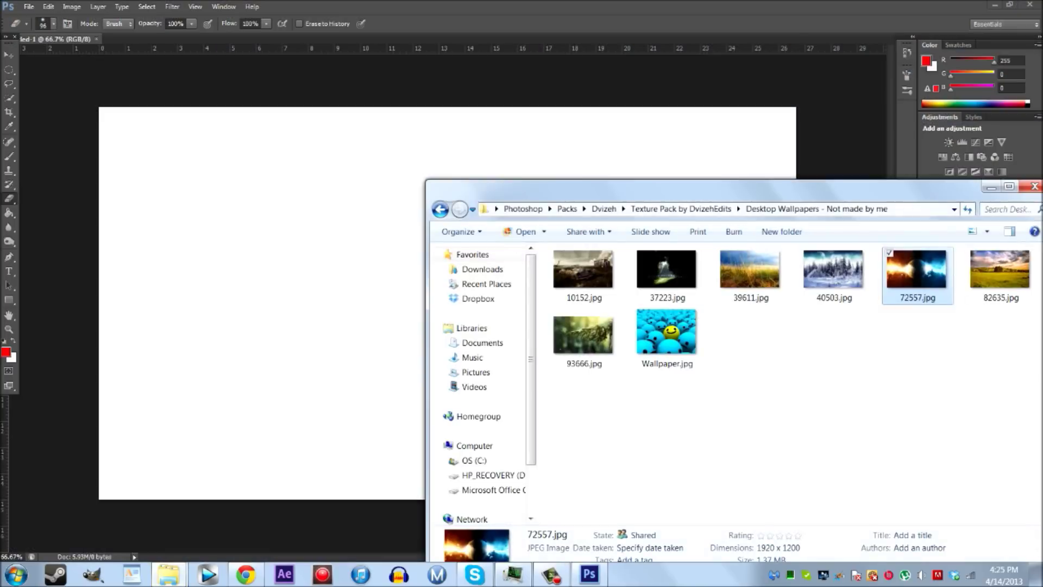
pyautogui.moveTo(920, 275); pyautogui.dragTo(445, 304)
pyautogui.moveTo(133, 302); pyautogui.dragTo(98, 302)
pyautogui.moveTo(761, 498); pyautogui.dragTo(796, 500)
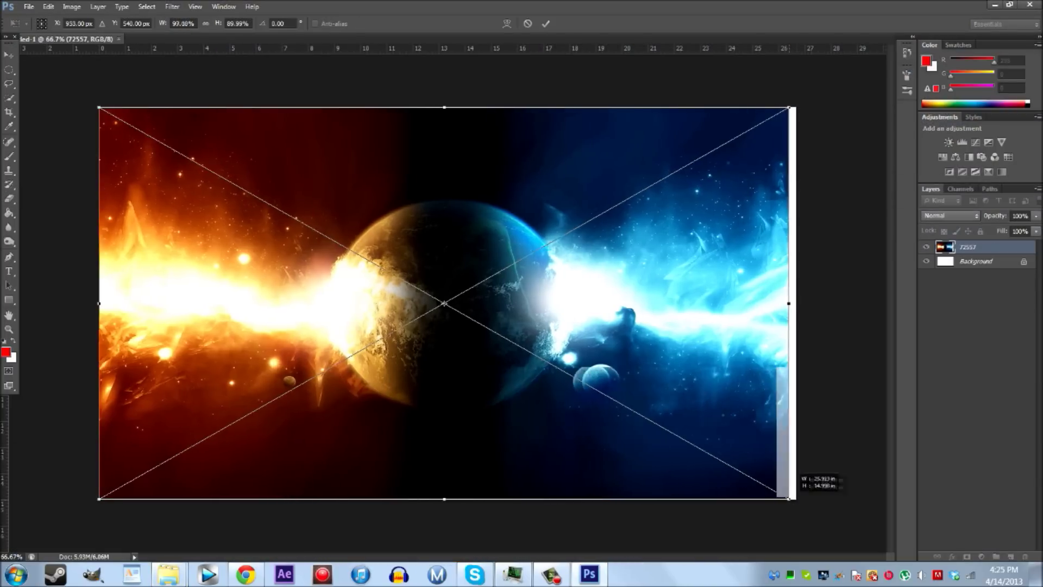
pyautogui.press('Return')
pyautogui.press('e')
# - Add the Sabres logo from the Sabres folder, enlarged and centred on the planet
pyautogui.click(244, 508)
pyautogui.moveTo(827, 180)
pyautogui.mouseDown()
pyautogui.moveTo(445, 304)
pyautogui.moveTo(394, 247)
pyautogui.moveTo(587, 419)
pyautogui.mouseUp()
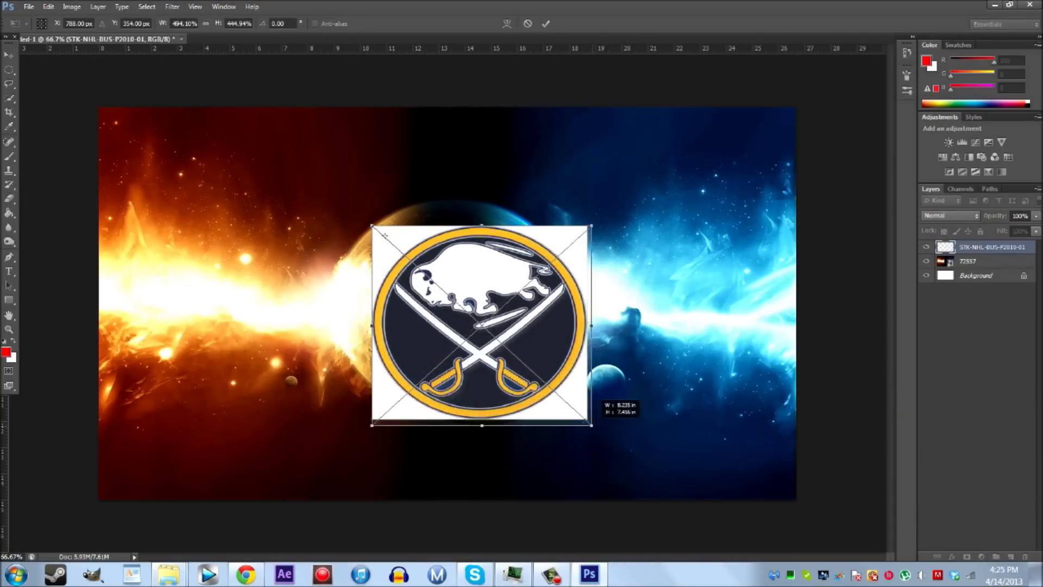
pyautogui.moveTo(525, 335); pyautogui.dragTo(489, 312)
# - Apply the logo resize and erase its top-left, top-right and bottom-right white corners
pyautogui.press('e')
pyautogui.press('Return')
pyautogui.click(53, 23)
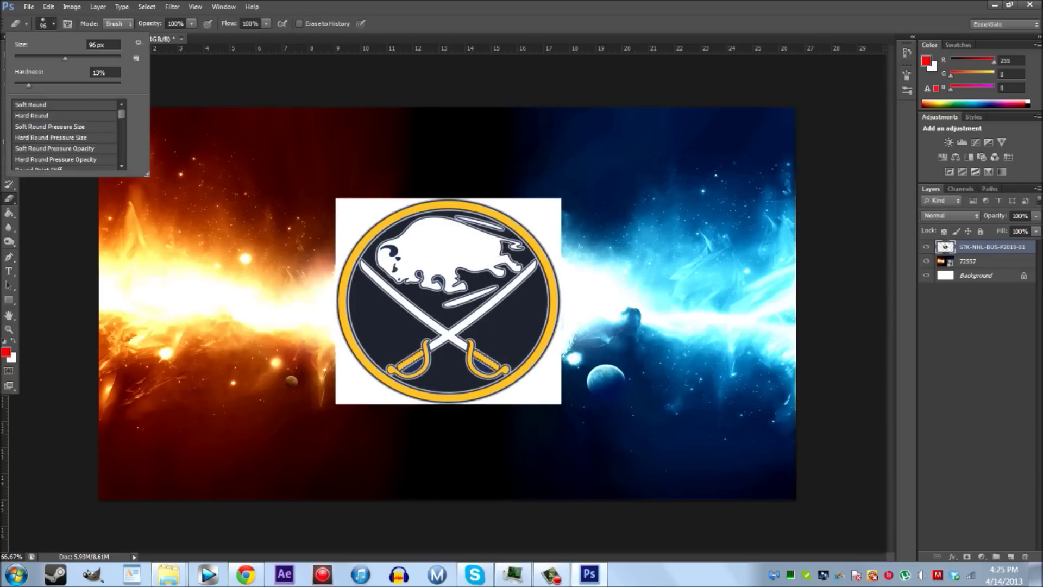
pyautogui.moveTo(348, 239); pyautogui.dragTo(381, 202)
pyautogui.moveTo(560, 233); pyautogui.dragTo(505, 199)
pyautogui.moveTo(559, 355); pyautogui.dragTo(508, 405)
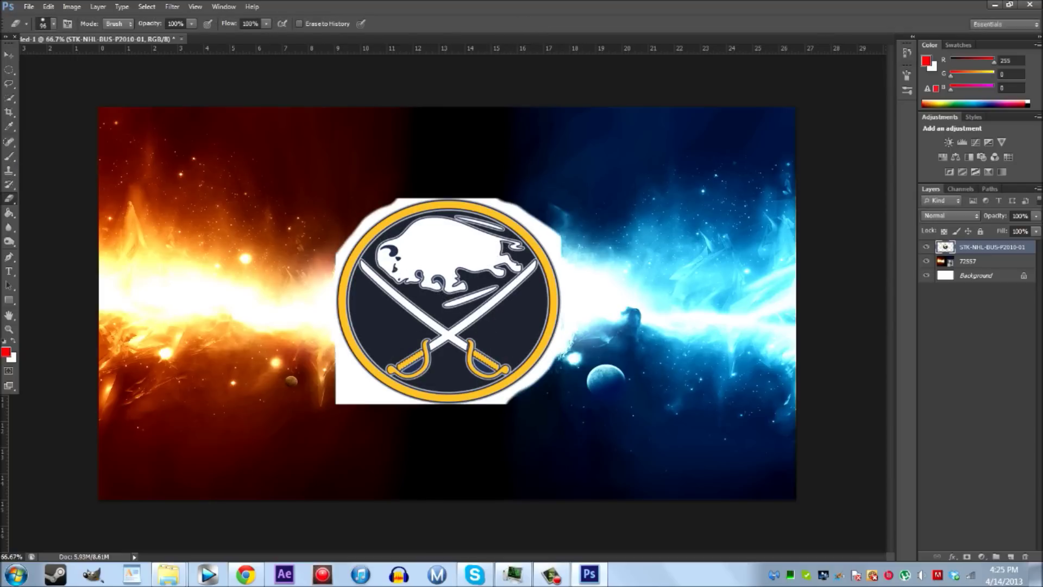
# - Delete the white Background layer and erase the logo's bottom-left white corner
pyautogui.click(977, 276)
pyautogui.press('Delete')
pyautogui.click(926, 261)
pyautogui.click(348, 391)
pyautogui.click(505, 211)
pyautogui.click(992, 247)
pyautogui.moveTo(340, 369); pyautogui.dragTo(381, 402)
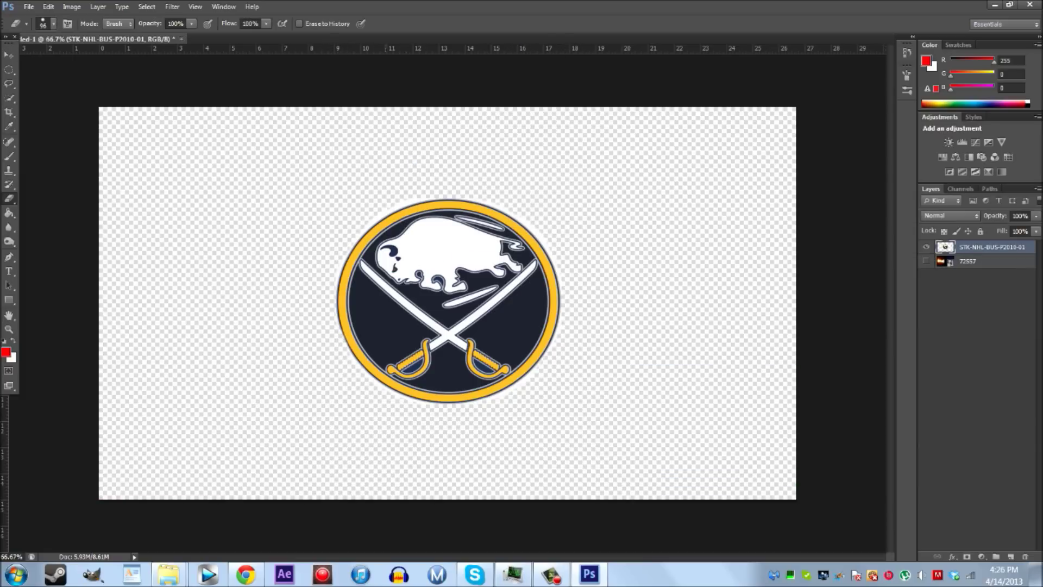
pyautogui.click(927, 261)
# - Set the logo layer's blend mode to Overlay in Layer Style
pyautogui.rightClick(972, 247)
pyautogui.click(870, 157)
pyautogui.click(864, 133)
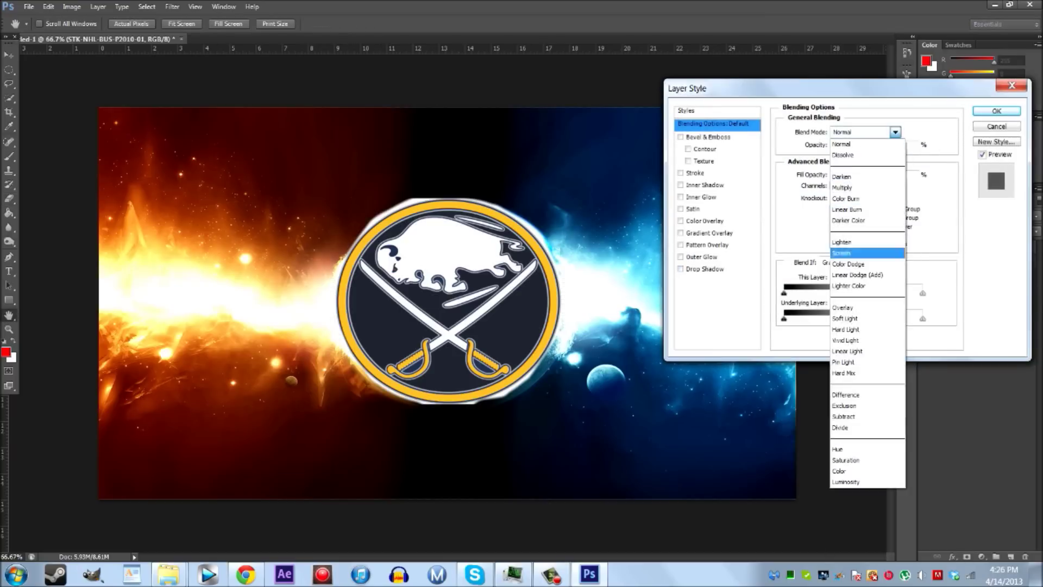
pyautogui.click(848, 177)
pyautogui.click(895, 132)
pyautogui.click(907, 319)
pyautogui.click(996, 111)
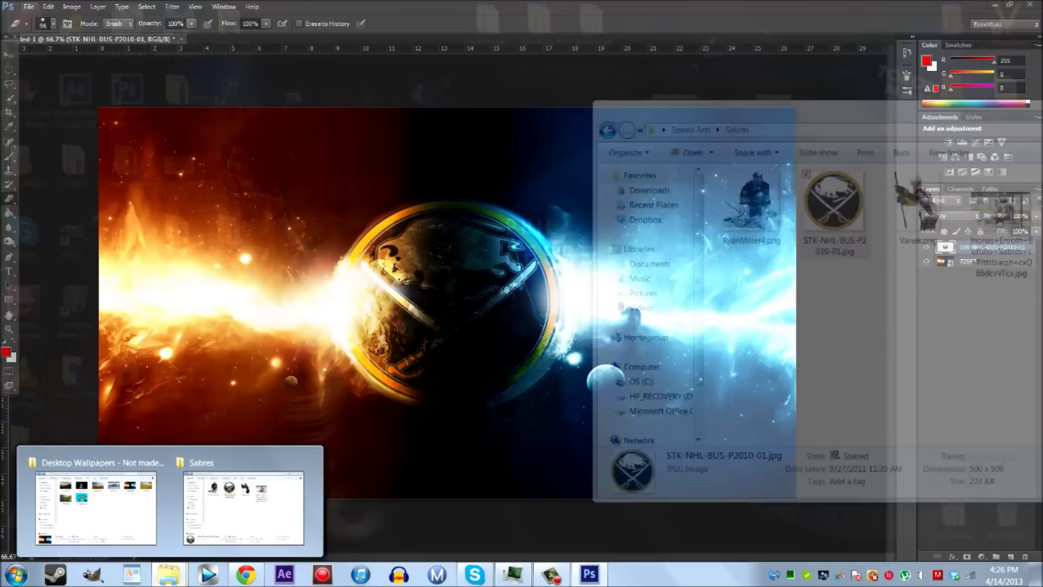
pyautogui.click(48, 7)
pyautogui.click(71, 111)
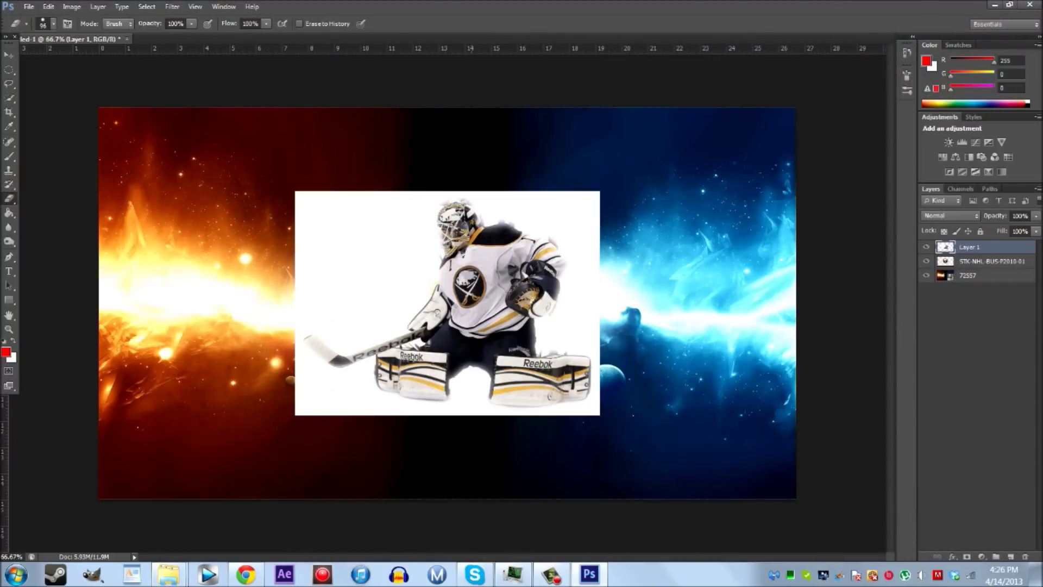
# - Paste the goalie as a new layer, move it lower-left and quick-select it
pyautogui.click(9, 54)
pyautogui.moveTo(447, 303); pyautogui.dragTo(251, 335)
pyautogui.press('w')
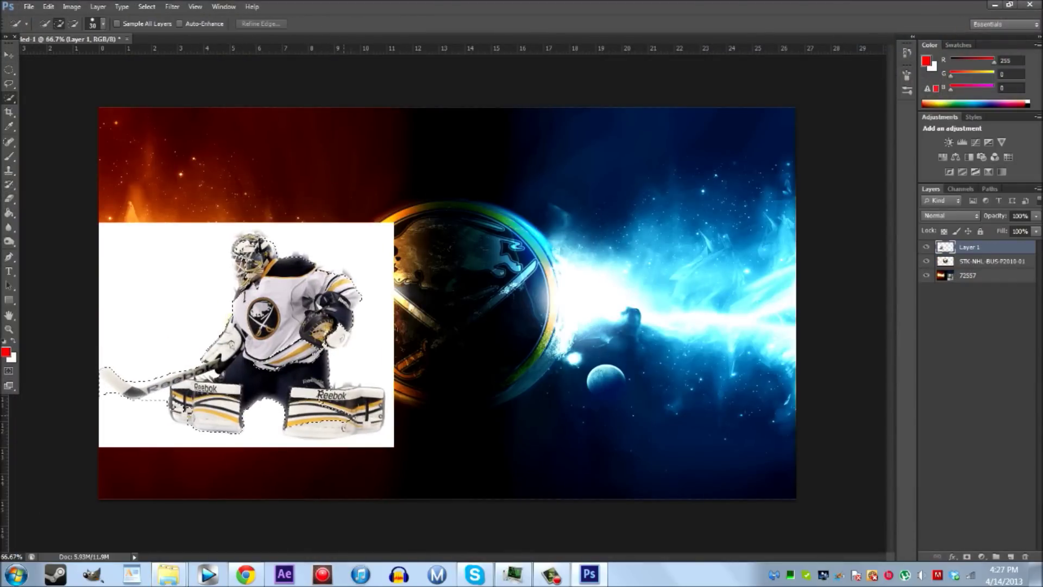
pyautogui.rightClick(289, 328)
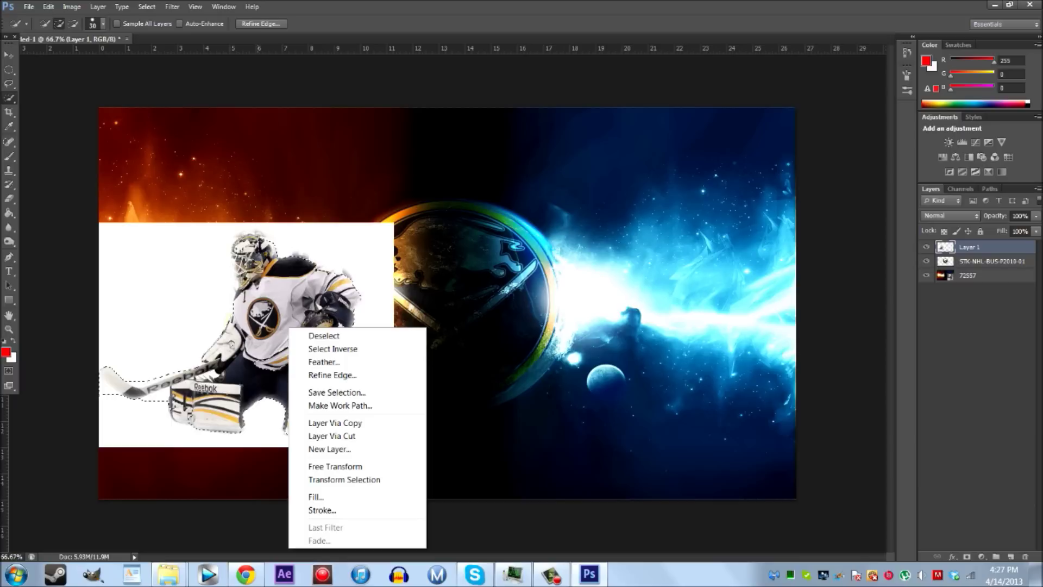
pyautogui.press('Escape')
# - Crop the canvas to the goalie selection, then undo the crop and the goalie layer
pyautogui.click(146, 6)
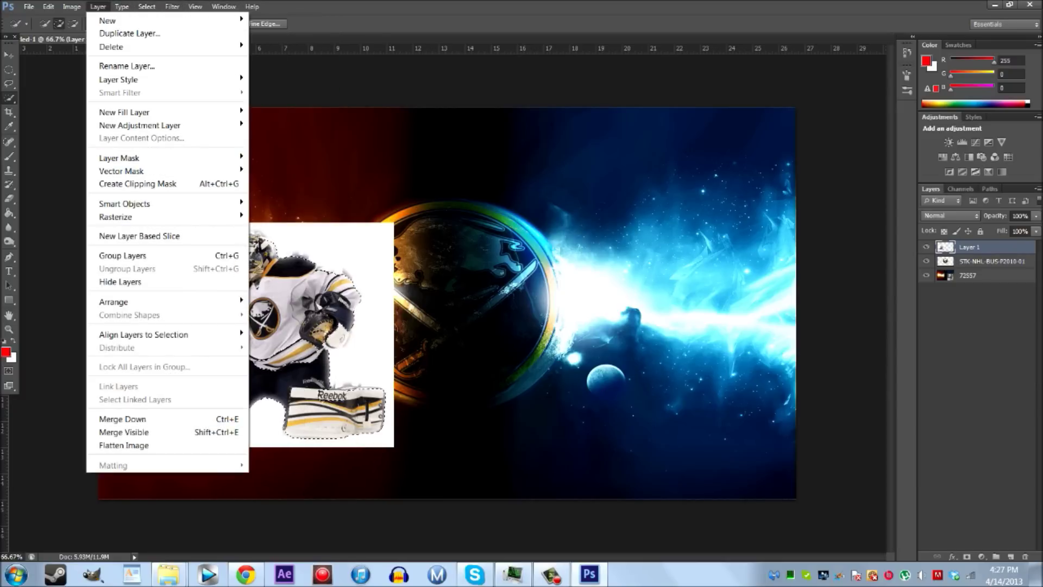
pyautogui.click(80, 144)
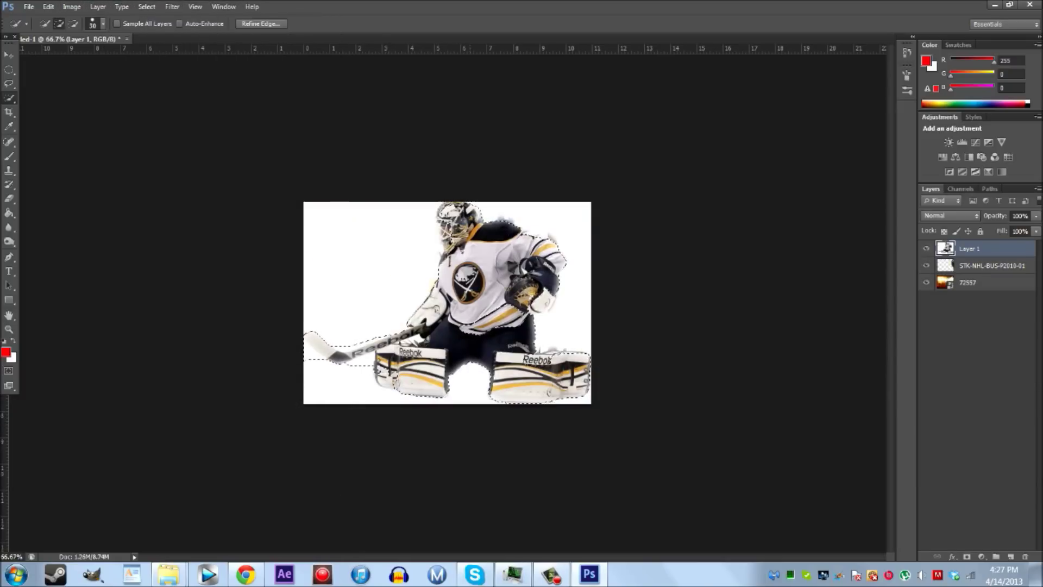
pyautogui.hotkey('ctrl', 'z')
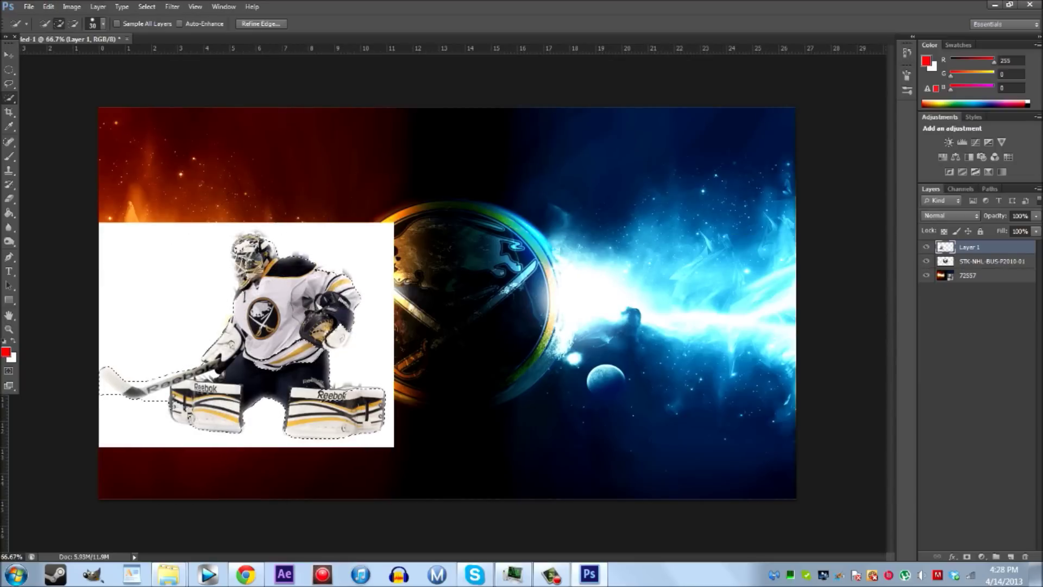
pyautogui.hotkey('ctrl', 'z')
pyautogui.click(147, 6)
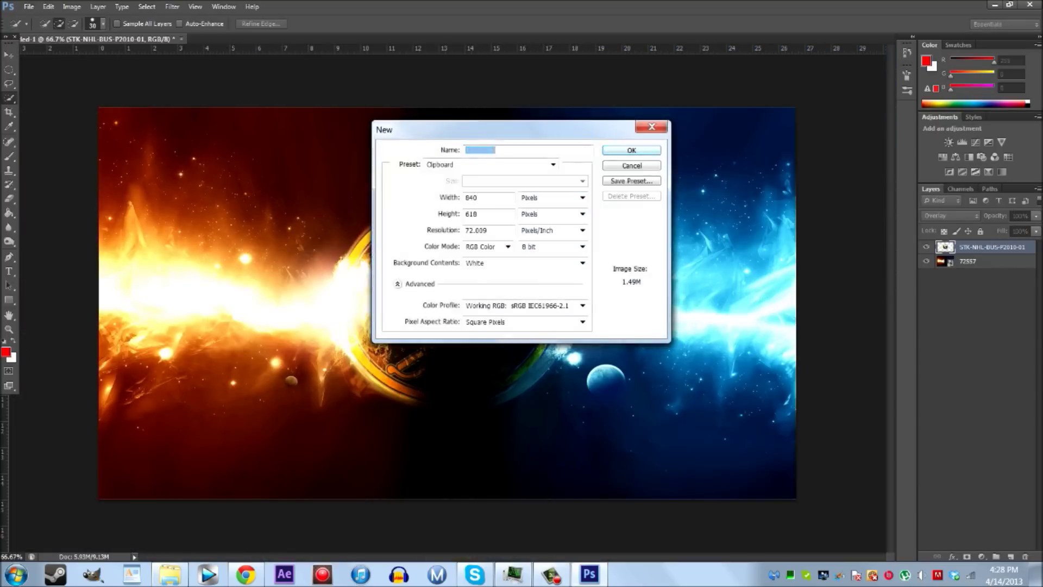
# - Paste the goalie into a new white document and select the white area beside it
pyautogui.press('Return')
pyautogui.hotkey('ctrl', 'v')
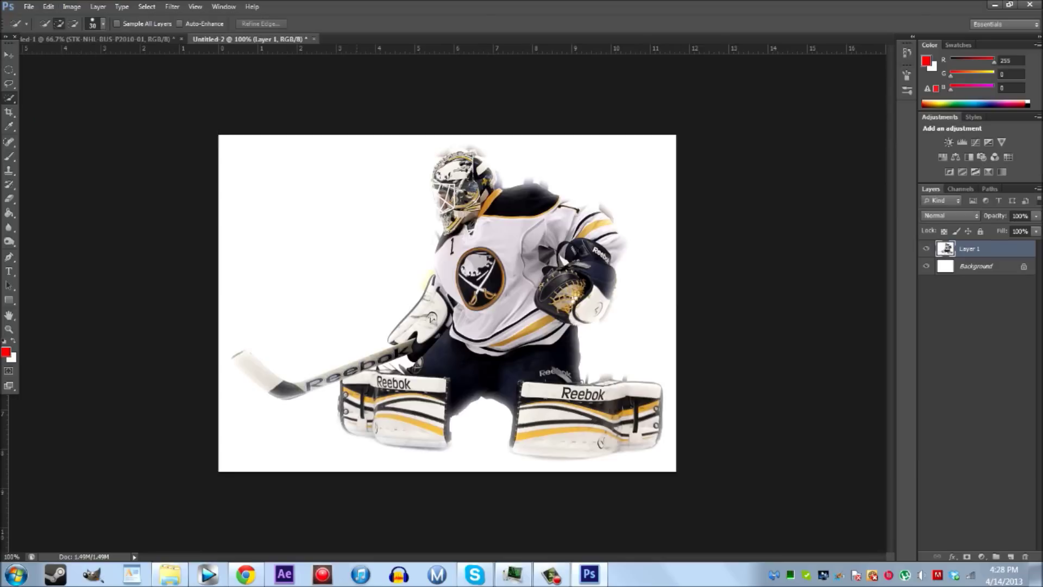
pyautogui.rightClick(980, 249)
pyautogui.press('Escape')
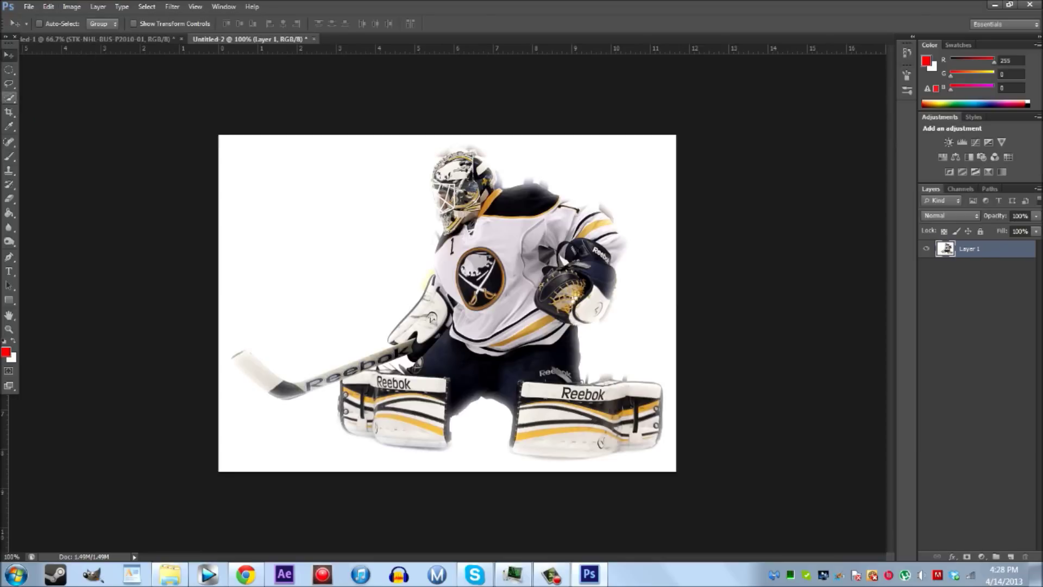
pyautogui.moveTo(250, 174); pyautogui.dragTo(283, 282)
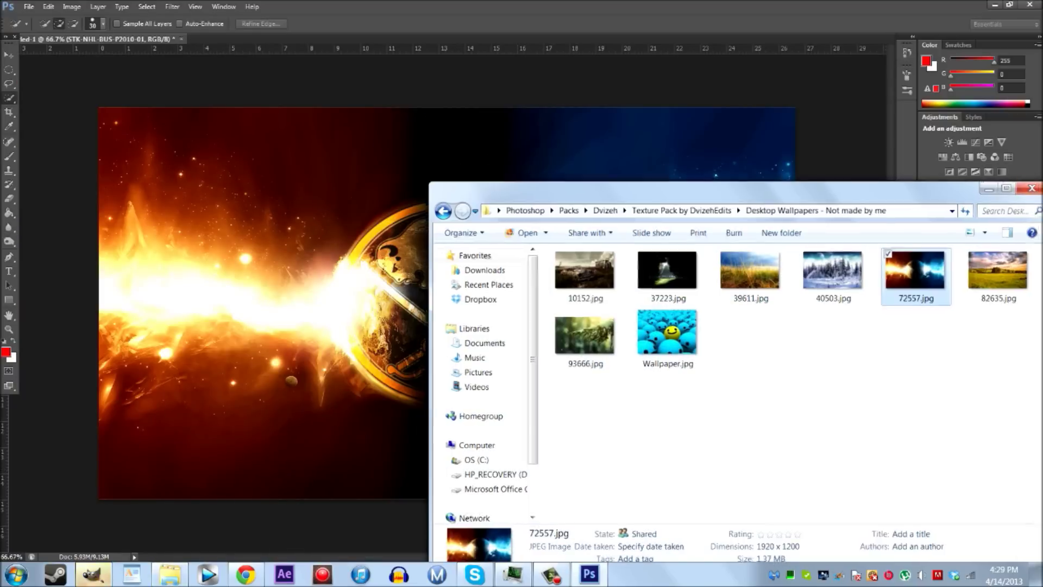
# - Add the kneeling goalie RyanMiller4.png from the Speed Arts Sabres folder, just right of centre
pyautogui.press('super')
pyautogui.write('speed arts')
pyautogui.press('Return')
pyautogui.doubleClick(659, 252)
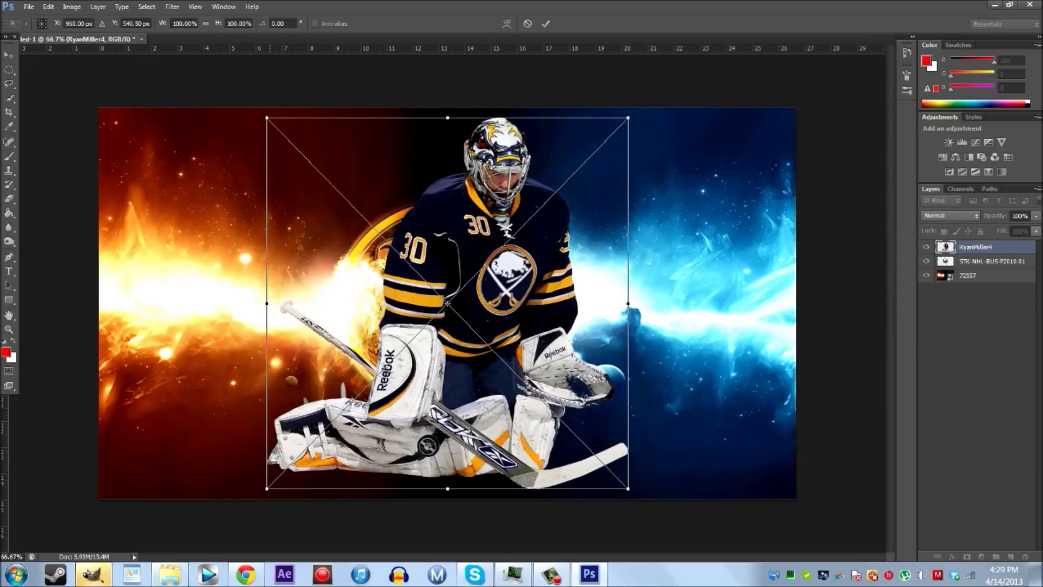
pyautogui.moveTo(539, 318); pyautogui.dragTo(602, 310)
pyautogui.press('Return')
pyautogui.press('w')
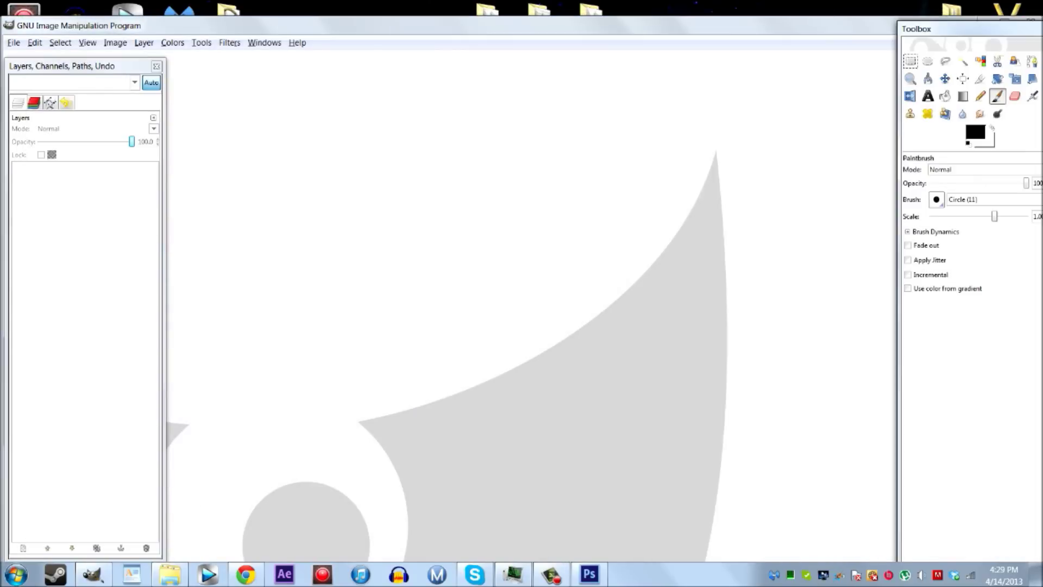
# - Add an alpha channel and erase the white background around the goalie
pyautogui.rightClick(70, 171)
pyautogui.click(109, 421)
pyautogui.click(1015, 97)
pyautogui.moveTo(994, 217); pyautogui.dragTo(1025, 216)
pyautogui.moveTo(315, 255); pyautogui.dragTo(402, 146)
pyautogui.moveTo(321, 278); pyautogui.dragTo(723, 375)
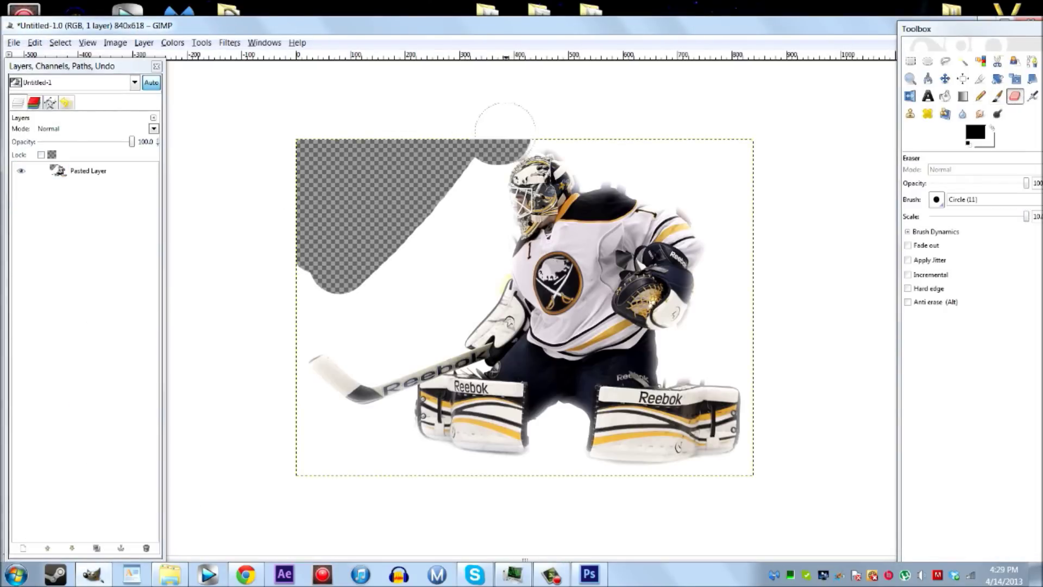
pyautogui.moveTo(319, 446)
pyautogui.mouseDown()
pyautogui.moveTo(477, 496)
pyautogui.moveTo(693, 470)
pyautogui.moveTo(761, 392)
pyautogui.mouseUp()
pyautogui.moveTo(318, 283)
pyautogui.mouseDown()
pyautogui.moveTo(426, 320)
pyautogui.moveTo(307, 331)
pyautogui.moveTo(478, 206)
pyautogui.moveTo(492, 126)
pyautogui.mouseUp()
pyautogui.moveTo(583, 119)
pyautogui.mouseDown()
pyautogui.moveTo(619, 179)
pyautogui.moveTo(728, 255)
pyautogui.moveTo(710, 348)
pyautogui.moveTo(722, 383)
pyautogui.mouseUp()
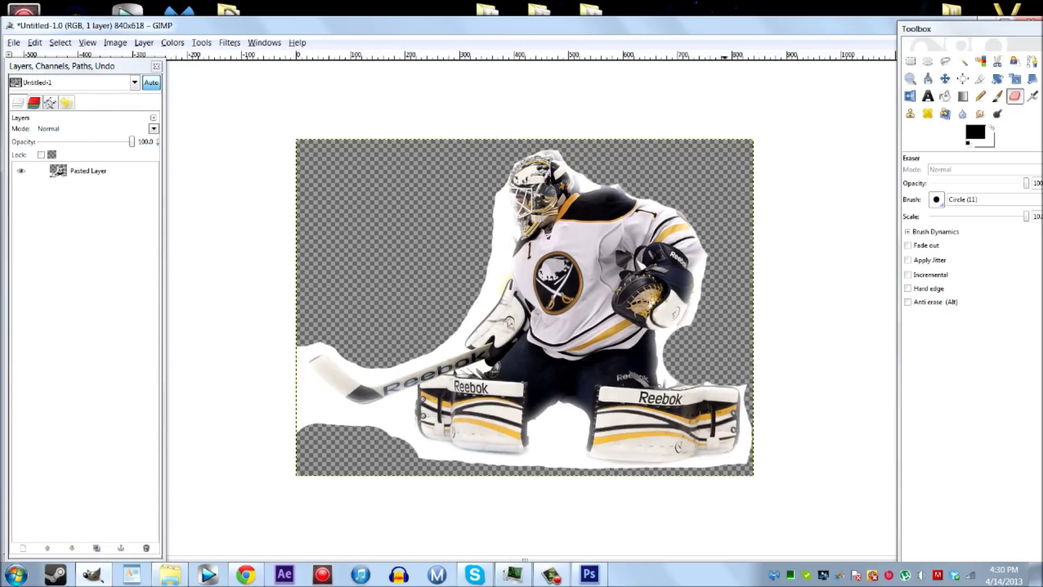
# - Copy the cut-out goalie and save the image as goalie.png
pyautogui.click(34, 42)
pyautogui.click(32, 124)
pyautogui.click(92, 574)
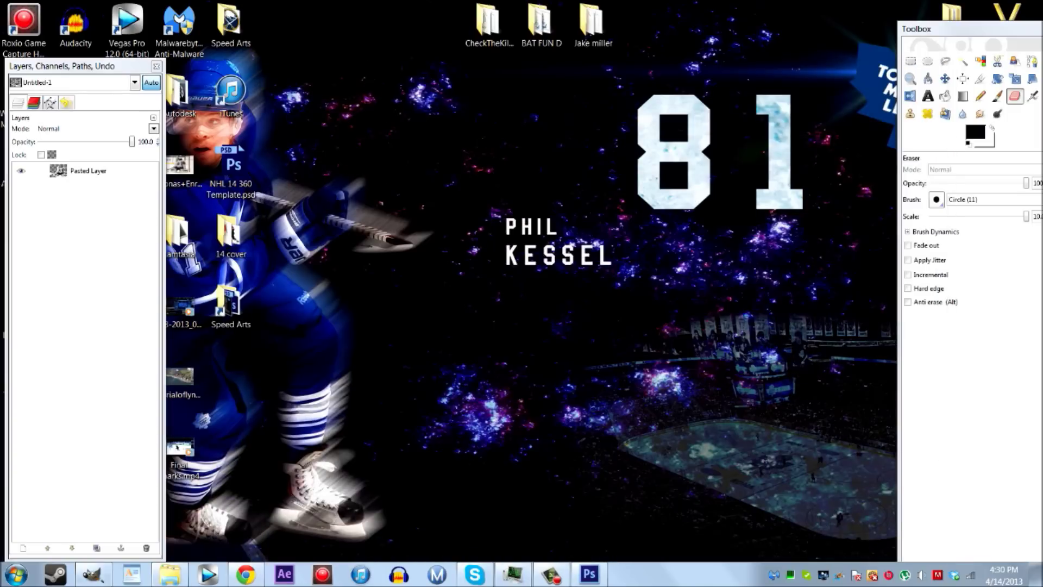
pyautogui.click(92, 574)
pyautogui.click(120, 49)
pyautogui.click(136, 144)
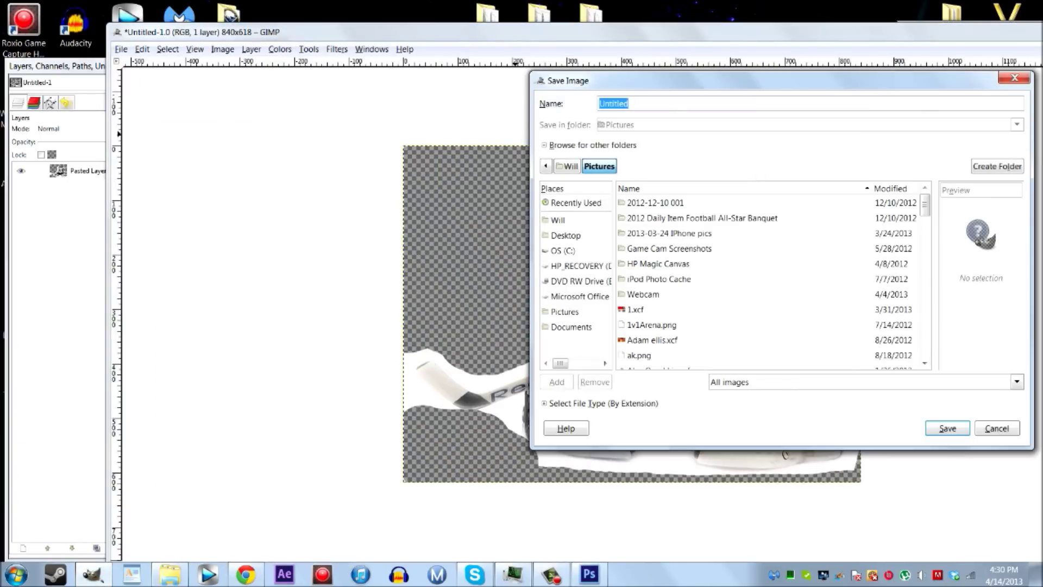
pyautogui.write('xcf')
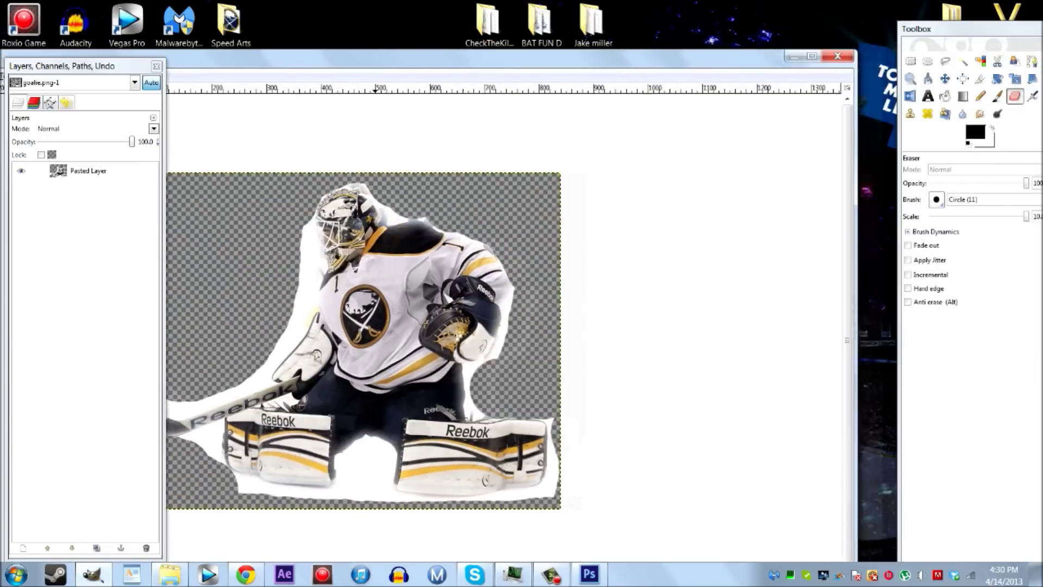
pyautogui.write('goalie.png')
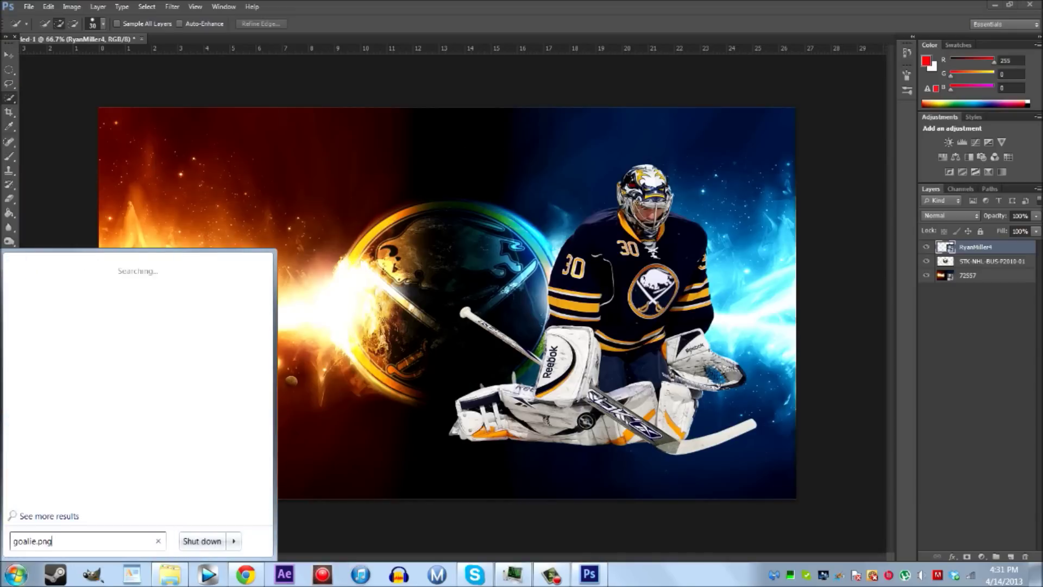
# - Place goalie.png in the wallpaper, enlarged on the fiery left side
pyautogui.moveTo(49, 285); pyautogui.dragTo(233, 247)
pyautogui.moveTo(384, 360); pyautogui.dragTo(437, 431)
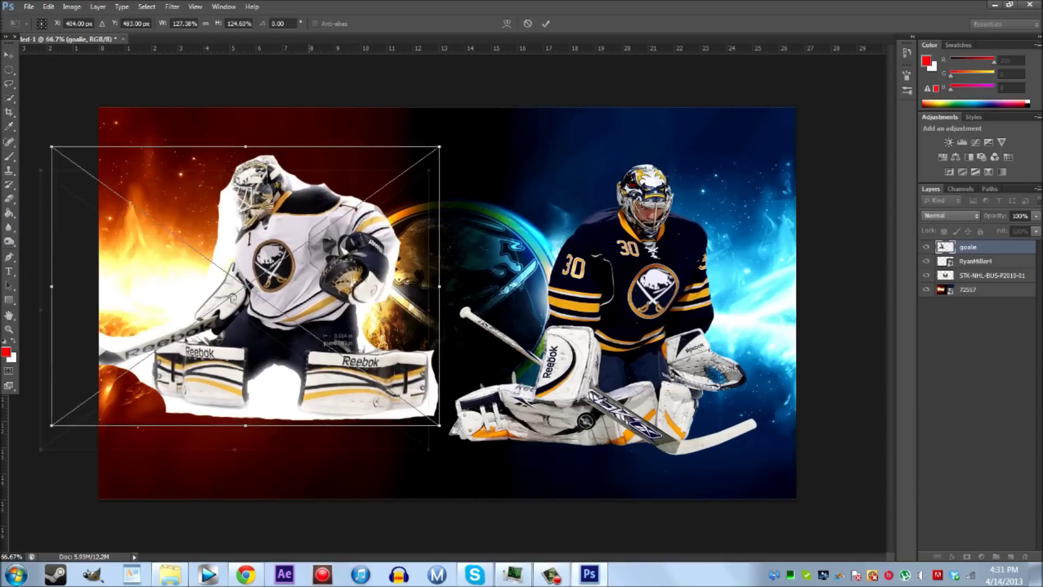
pyautogui.moveTo(229, 282); pyautogui.dragTo(212, 312)
pyautogui.press('Return')
pyautogui.press('w')
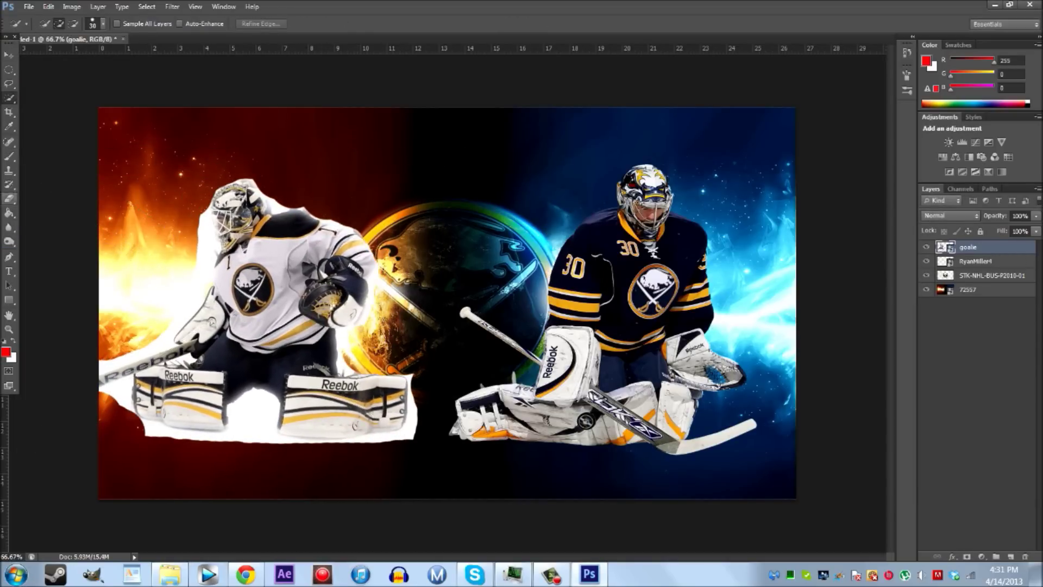
# - Erase the white halo around the goalie's helmet, head, pads and stick
pyautogui.press('e')
pyautogui.click(54, 24)
pyautogui.moveTo(65, 57); pyautogui.dragTo(97, 57)
pyautogui.moveTo(203, 212)
pyautogui.mouseDown()
pyautogui.moveTo(201, 261)
pyautogui.moveTo(212, 261)
pyautogui.moveTo(259, 187)
pyautogui.moveTo(356, 237)
pyautogui.mouseUp()
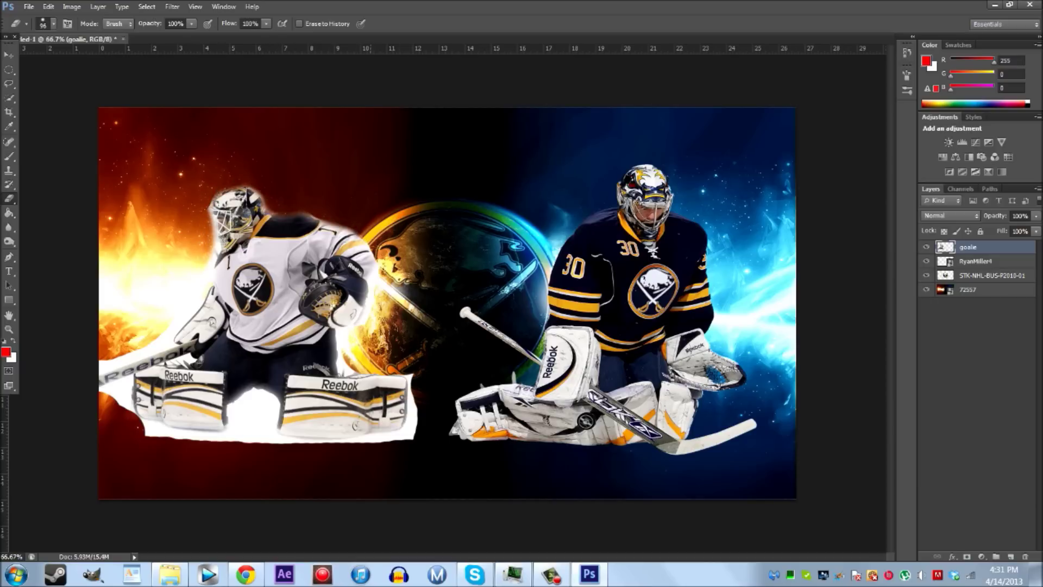
pyautogui.moveTo(332, 353)
pyautogui.mouseDown()
pyautogui.moveTo(410, 378)
pyautogui.moveTo(409, 437)
pyautogui.mouseUp()
pyautogui.moveTo(406, 380)
pyautogui.mouseDown()
pyautogui.moveTo(406, 437)
pyautogui.moveTo(157, 431)
pyautogui.moveTo(242, 418)
pyautogui.moveTo(271, 394)
pyautogui.moveTo(304, 434)
pyautogui.mouseUp()
pyautogui.moveTo(220, 429); pyautogui.dragTo(143, 418)
pyautogui.moveTo(111, 367); pyautogui.dragTo(157, 340)
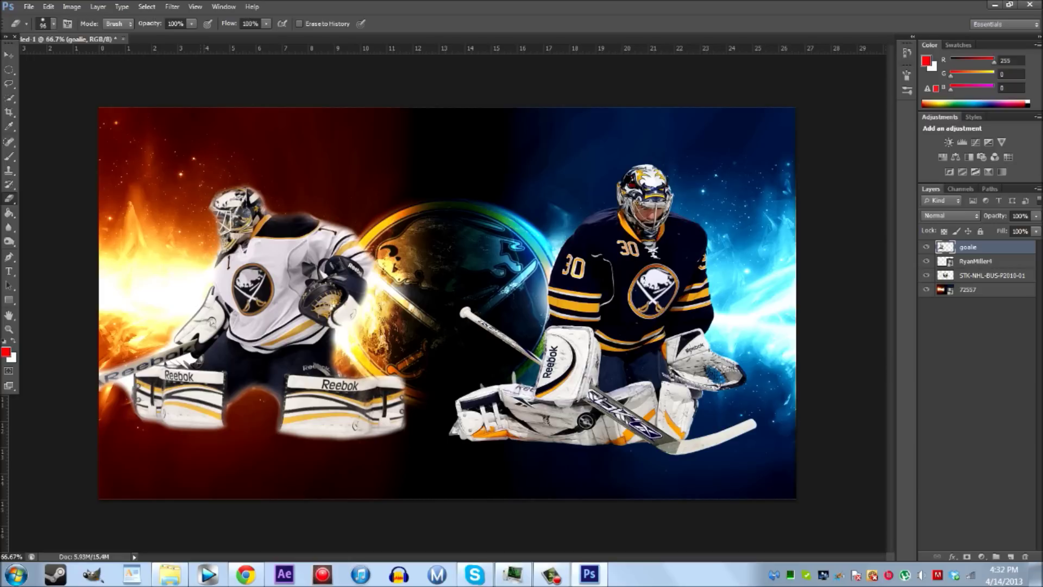
pyautogui.click(53, 23)
pyautogui.moveTo(65, 54); pyautogui.dragTo(52, 54)
# - Cancel a second goalie.png placement and delete the white-jersey goalie layer
pyautogui.press('super')
pyautogui.write('goalie.png')
pyautogui.moveTo(27, 230)
pyautogui.mouseDown()
pyautogui.moveTo(446, 304)
pyautogui.moveTo(264, 256)
pyautogui.mouseUp()
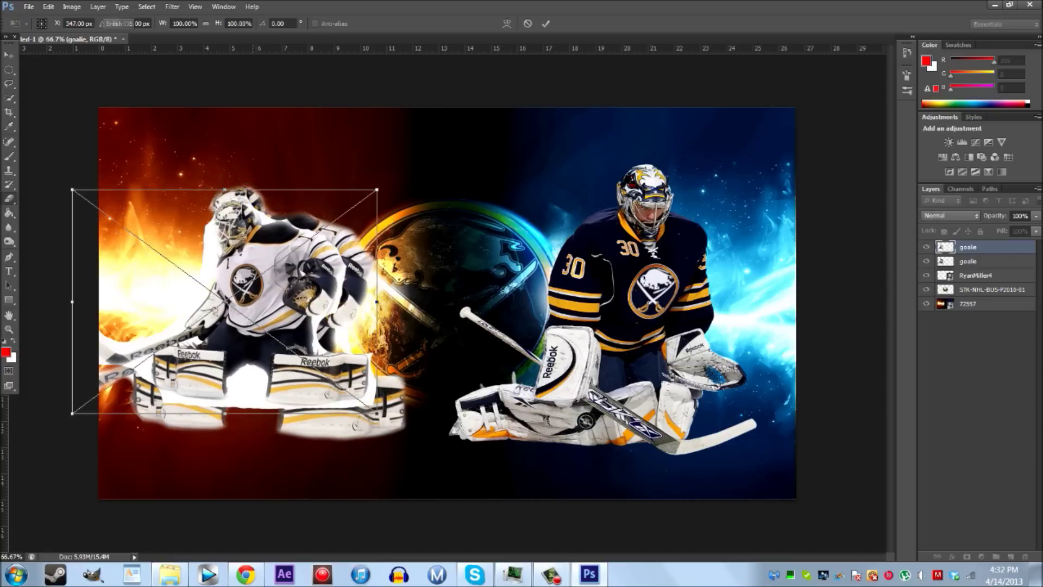
pyautogui.press('Escape')
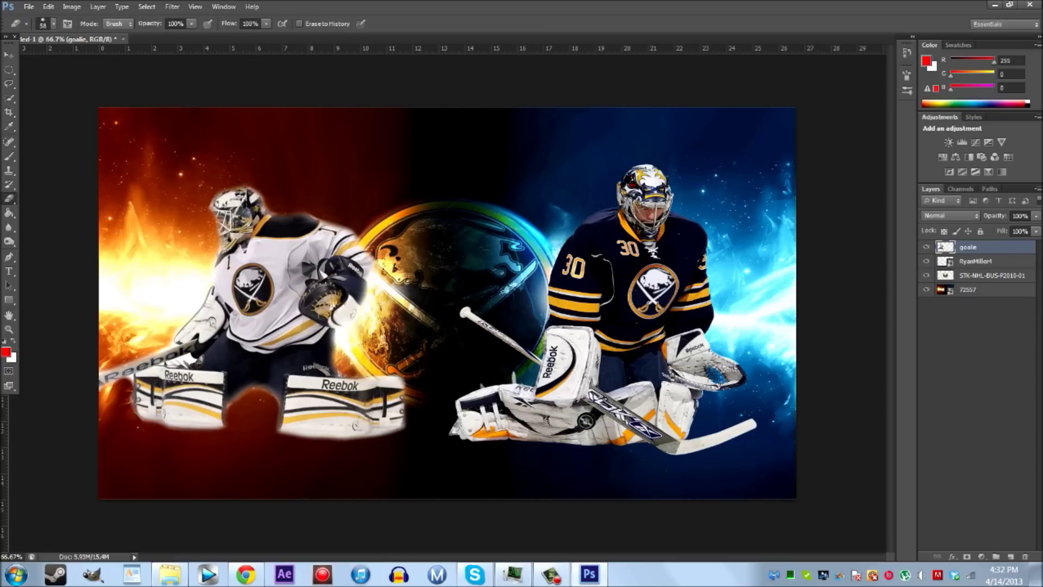
pyautogui.hotkey('ctrl', 'z')
pyautogui.hotkey('alt', 'Tab')
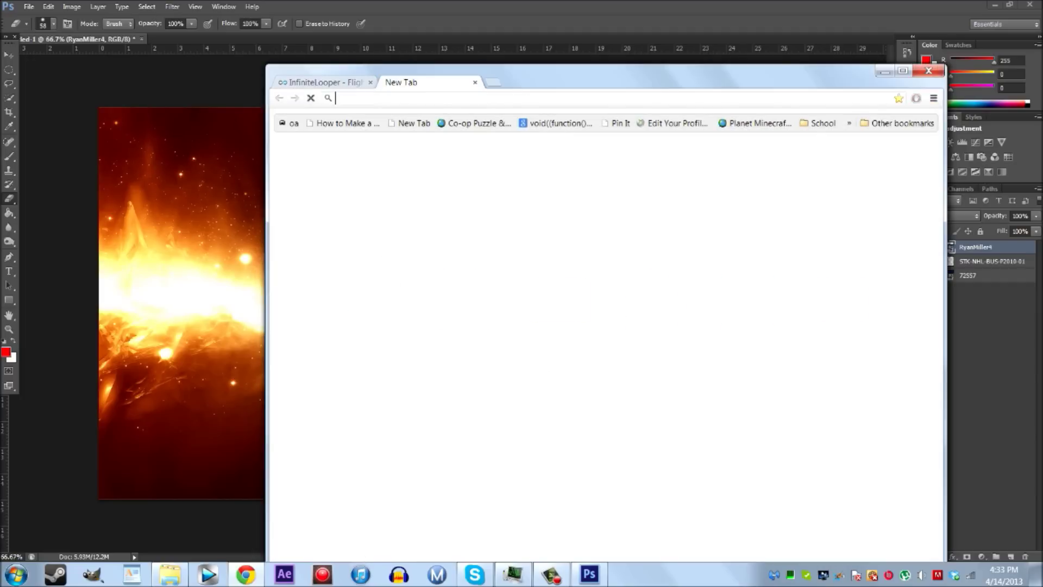
# - Place Vanek.png in the wallpaper, enlarged and positioned left of the goalie
pyautogui.write('g')
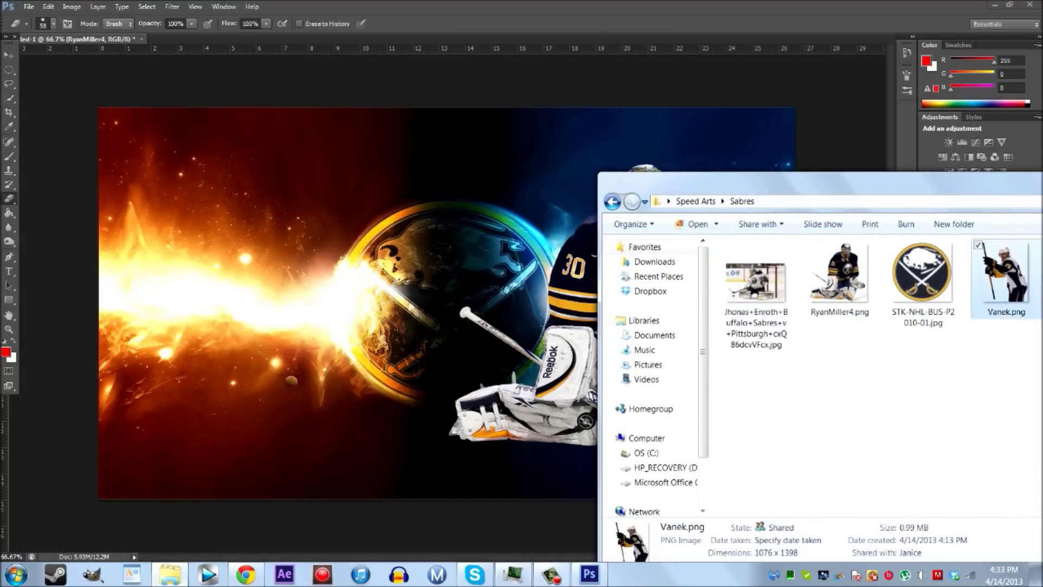
pyautogui.moveTo(973, 260)
pyautogui.mouseDown()
pyautogui.moveTo(407, 299)
pyautogui.moveTo(374, 190)
pyautogui.mouseUp()
pyautogui.moveTo(419, 245)
pyautogui.mouseDown()
pyautogui.moveTo(550, 390)
pyautogui.moveTo(571, 505)
pyautogui.mouseUp()
pyautogui.moveTo(451, 305); pyautogui.dragTo(418, 294)
pyautogui.press('Return')
pyautogui.press('e')
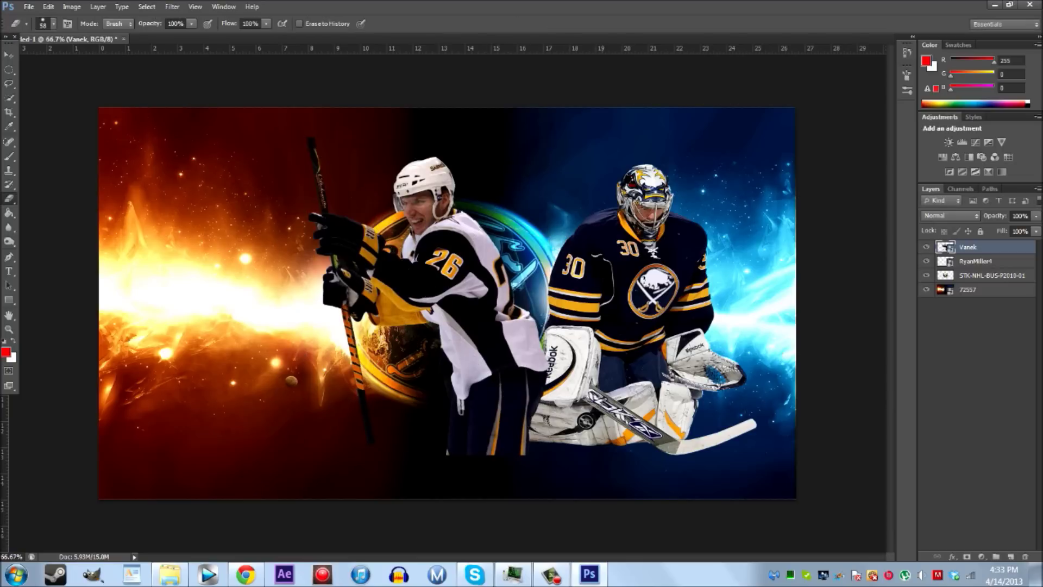
# - Duplicate the Vanek layer into a Vanek copy layer
pyautogui.rightClick(973, 246)
pyautogui.click(869, 205)
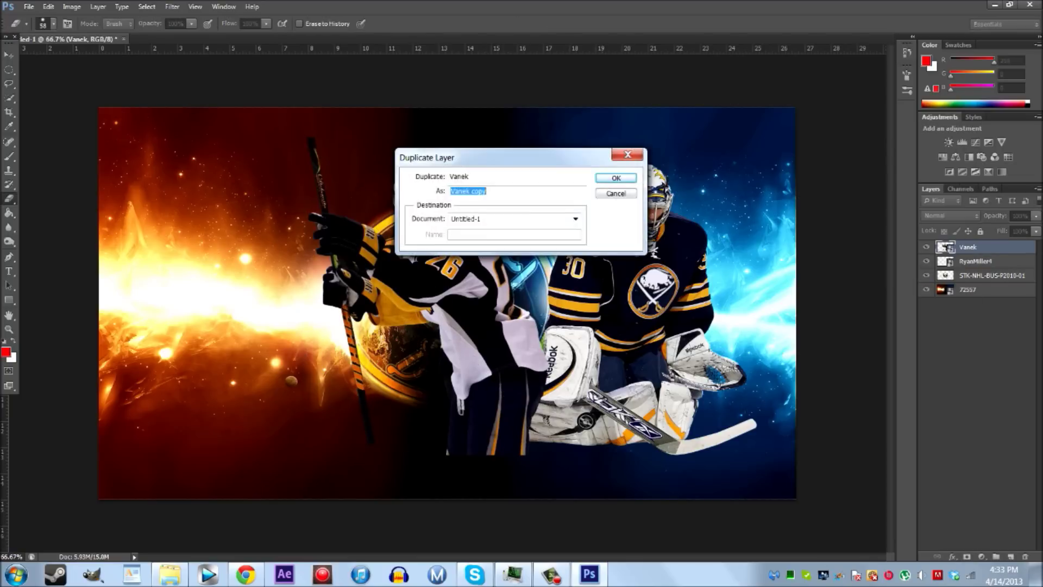
pyautogui.press('Return')
pyautogui.click(147, 7)
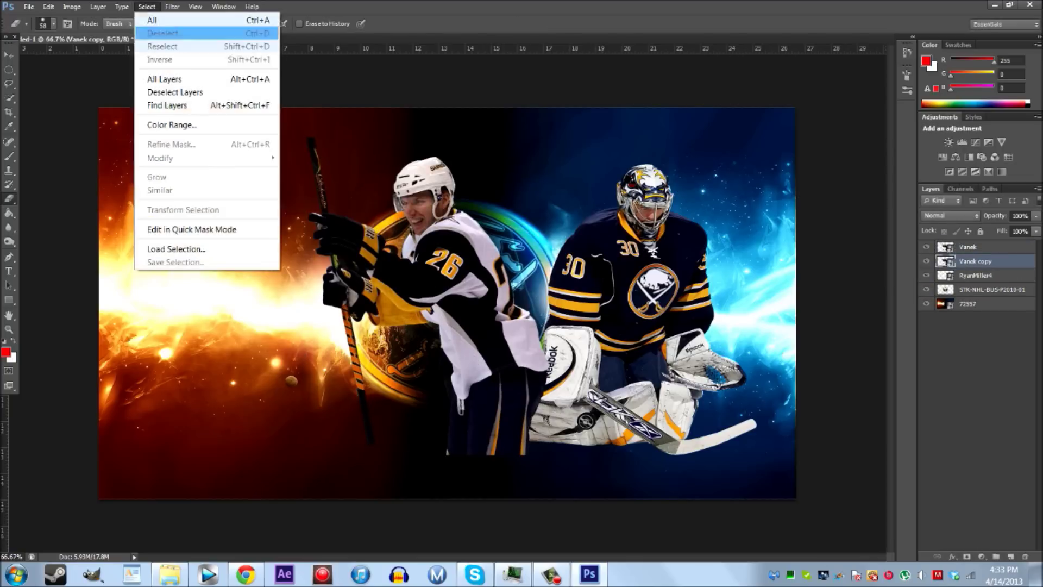
# - Select the whole canvas and open the Vanek layer's Blending Options, closing them unchanged
pyautogui.click(149, 19)
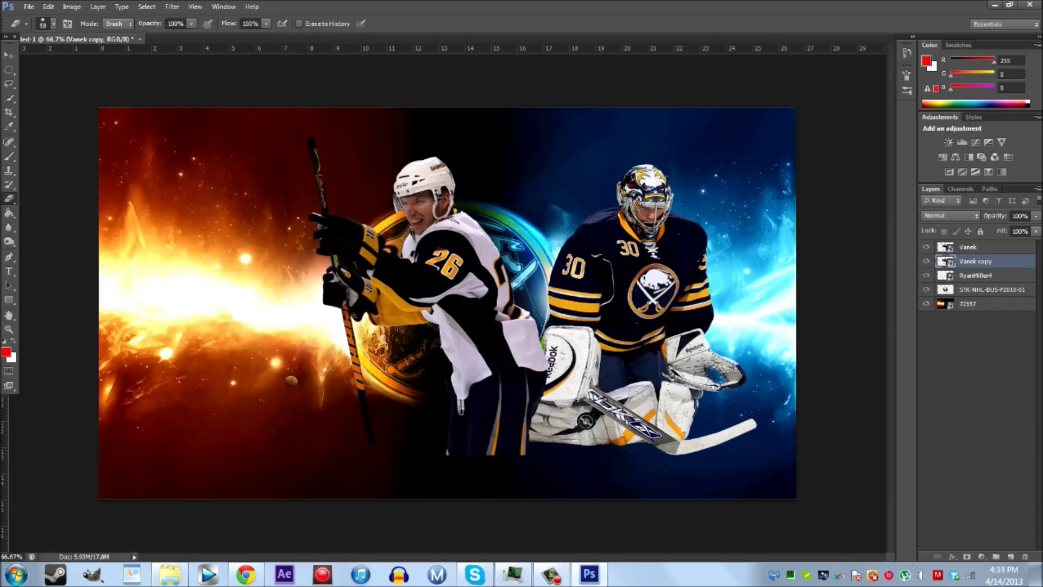
pyautogui.rightClick(988, 261)
pyautogui.press('Escape')
pyautogui.rightClick(987, 261)
pyautogui.click(877, 183)
pyautogui.rightClick(972, 246)
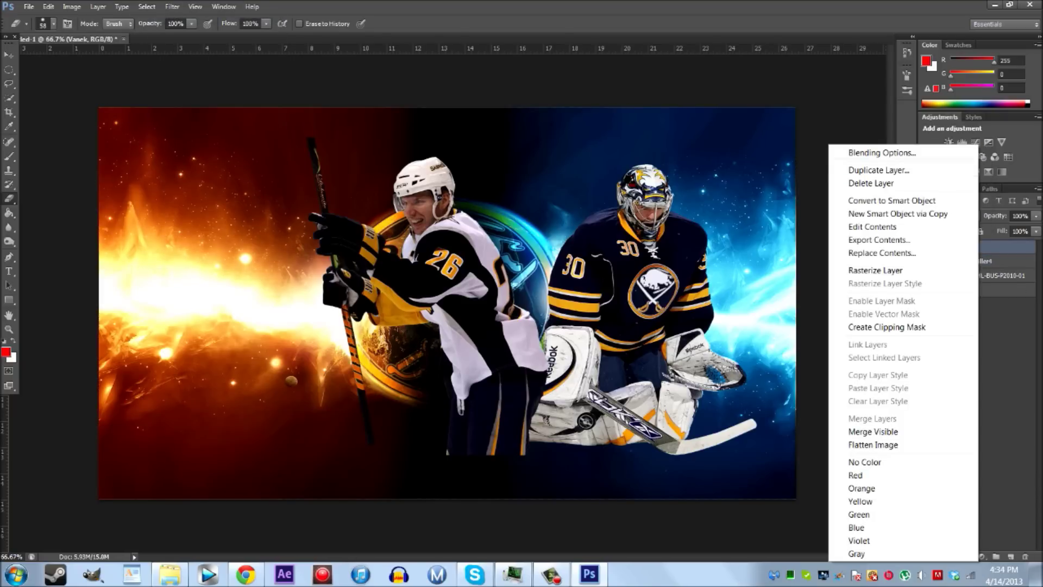
pyautogui.click(882, 152)
pyautogui.press('Escape')
# - Try duplicating the Vanek layer and reopen its layer style settings without changes
pyautogui.rightClick(972, 247)
pyautogui.click(878, 170)
pyautogui.press('Return')
pyautogui.rightClick(972, 246)
pyautogui.click(882, 152)
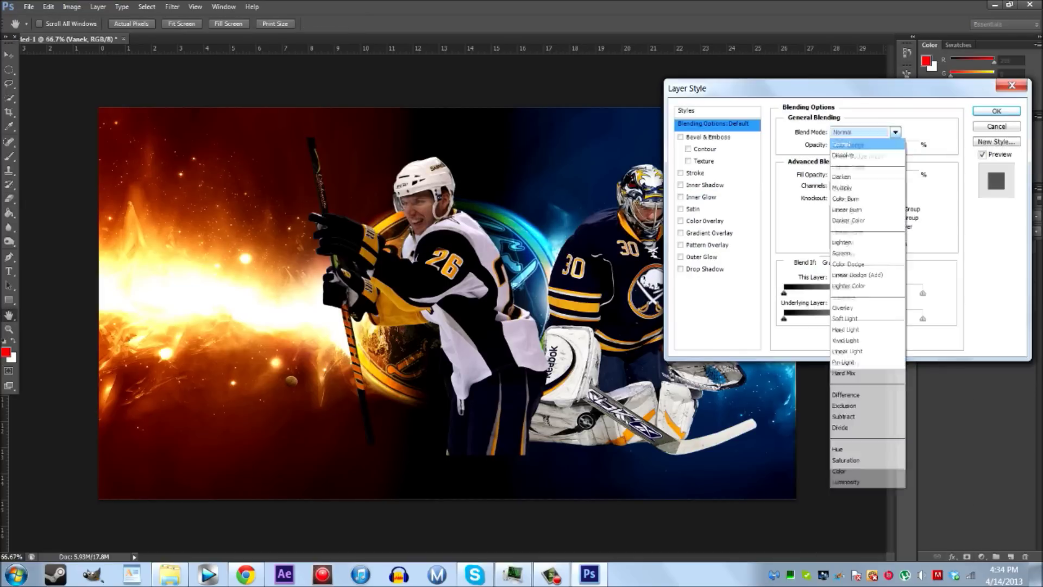
pyautogui.press('Escape')
pyautogui.press('e')
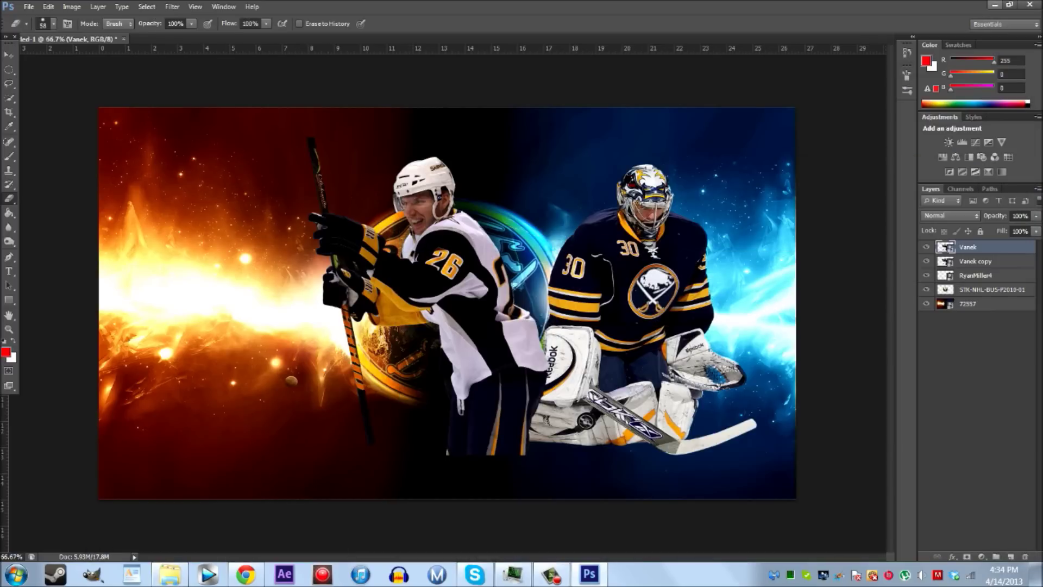
# - Open the white-jersey goalie photo from Speed Arts > Sabres in GIMP
pyautogui.click(995, 4)
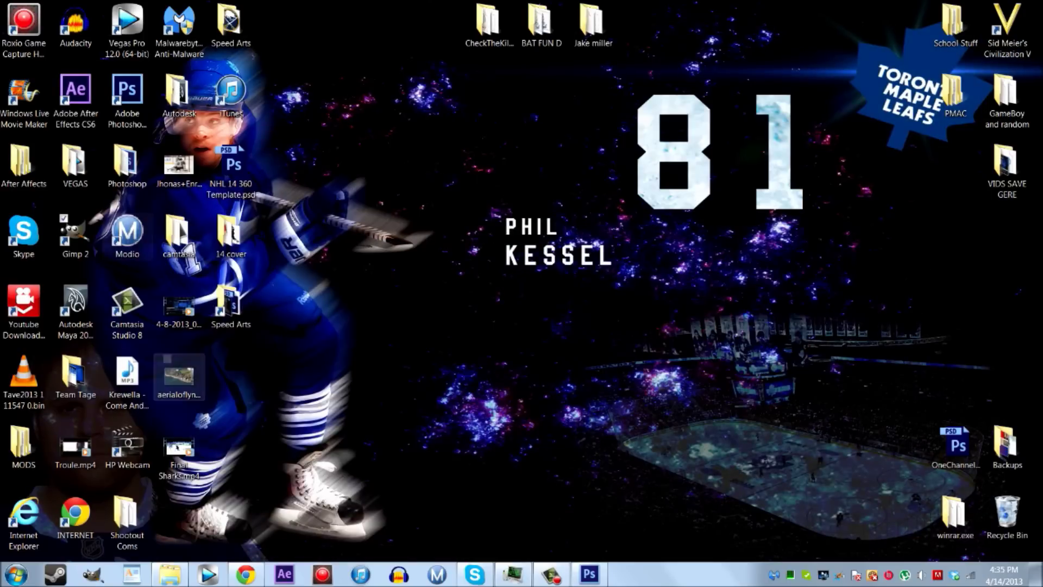
pyautogui.doubleClick(228, 304)
pyautogui.moveTo(662, 141); pyautogui.dragTo(75, 233)
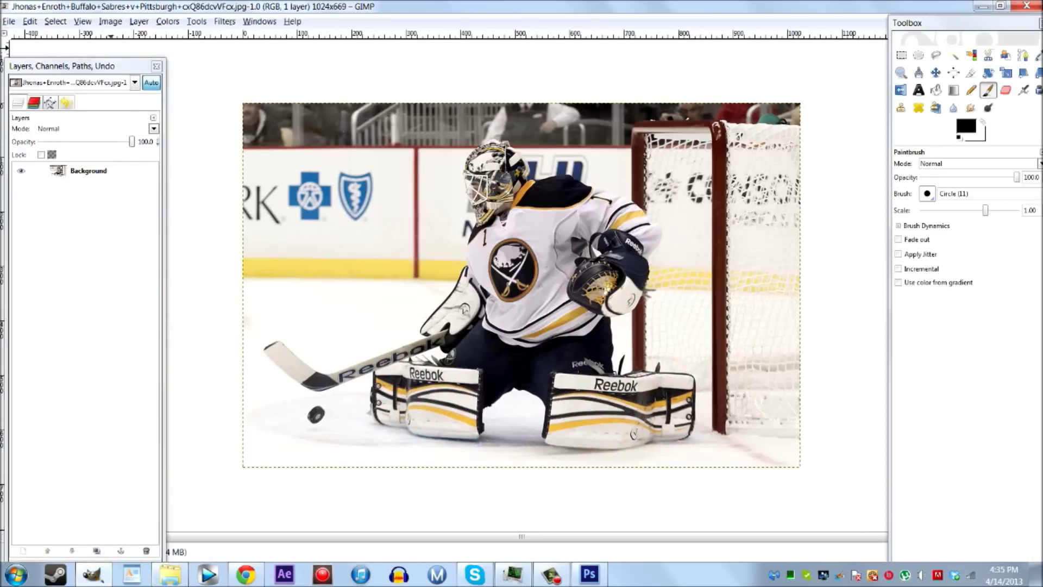
# - At 200% zoom, start a free-select outline at the helmet and left shoulder
pyautogui.click(82, 21)
pyautogui.click(255, 159)
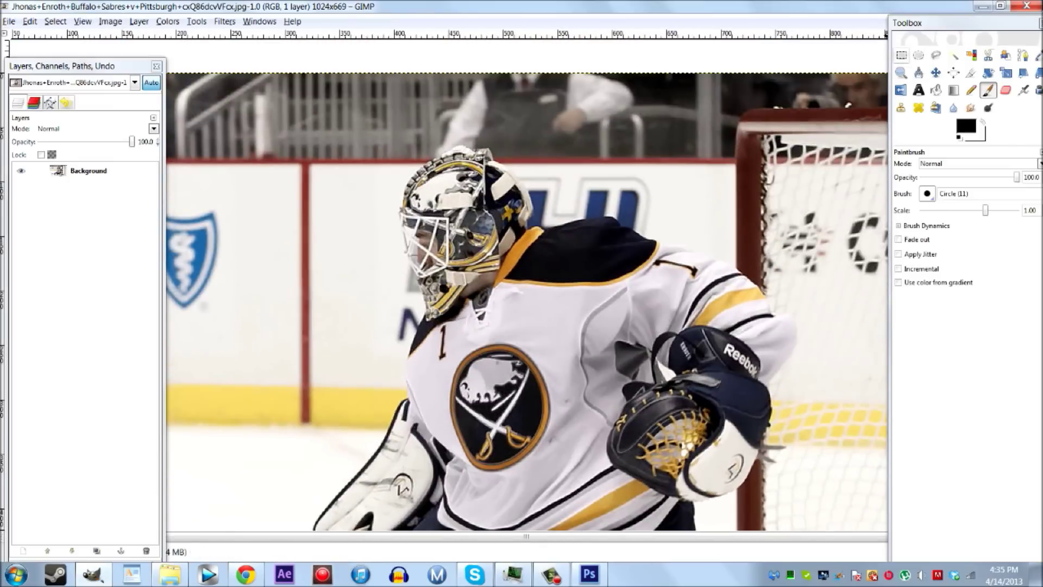
pyautogui.press('f')
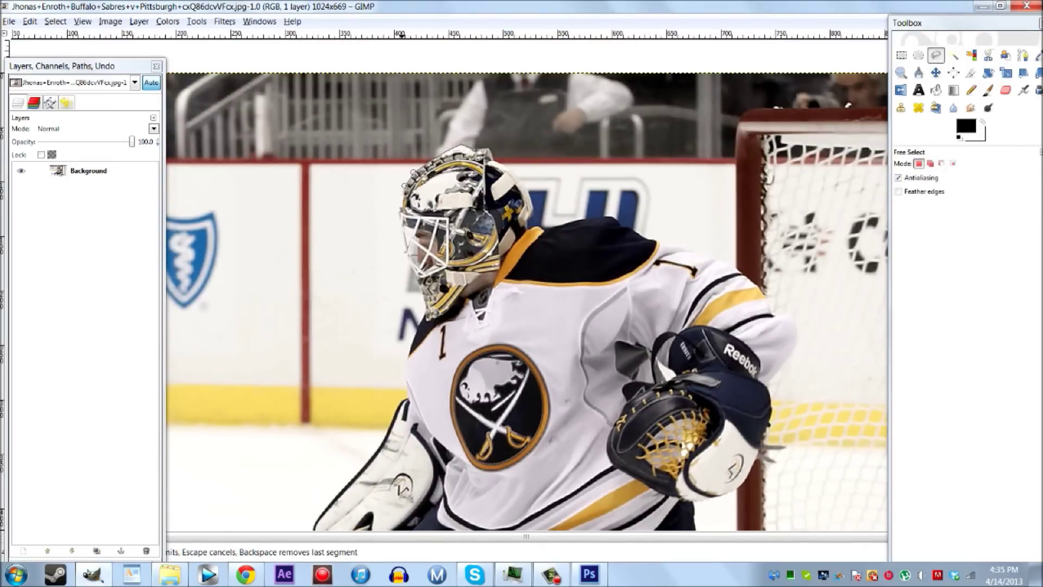
pyautogui.click(426, 154)
pyautogui.scroll(-5, 423, 323)
pyautogui.hscroll(-2, 424, 323)
pyautogui.click(468, 217)
pyautogui.click(466, 237)
pyautogui.click(470, 253)
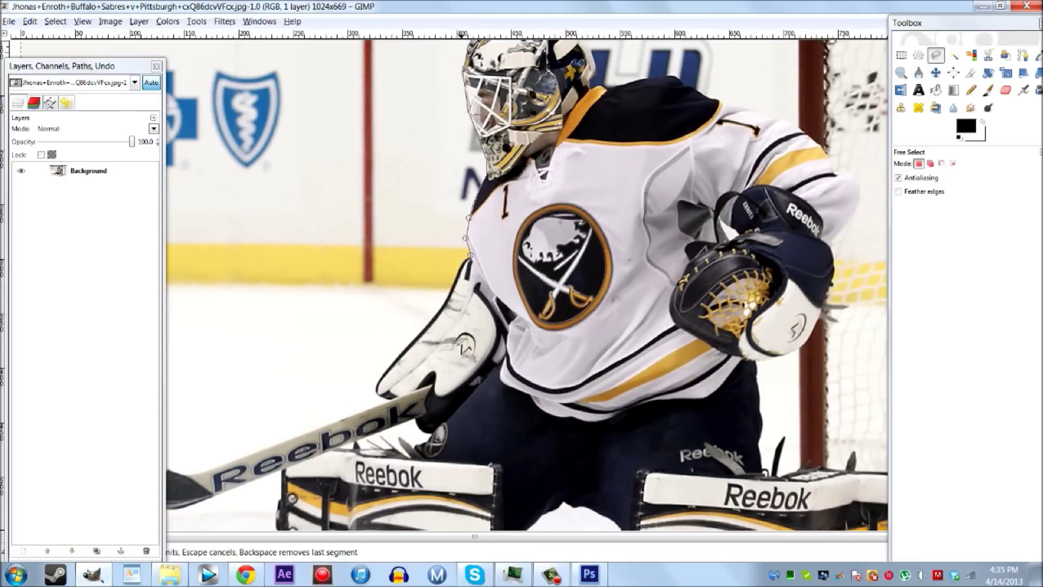
# - Extend the outline down the pad edge and around the stick blade to its heel
pyautogui.click(395, 356)
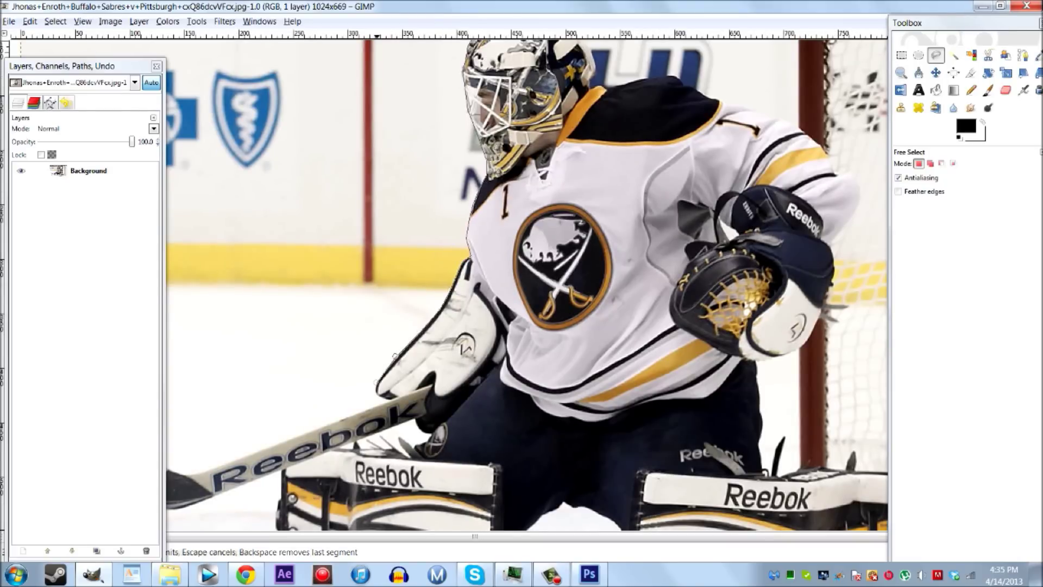
pyautogui.click(377, 384)
pyautogui.click(384, 396)
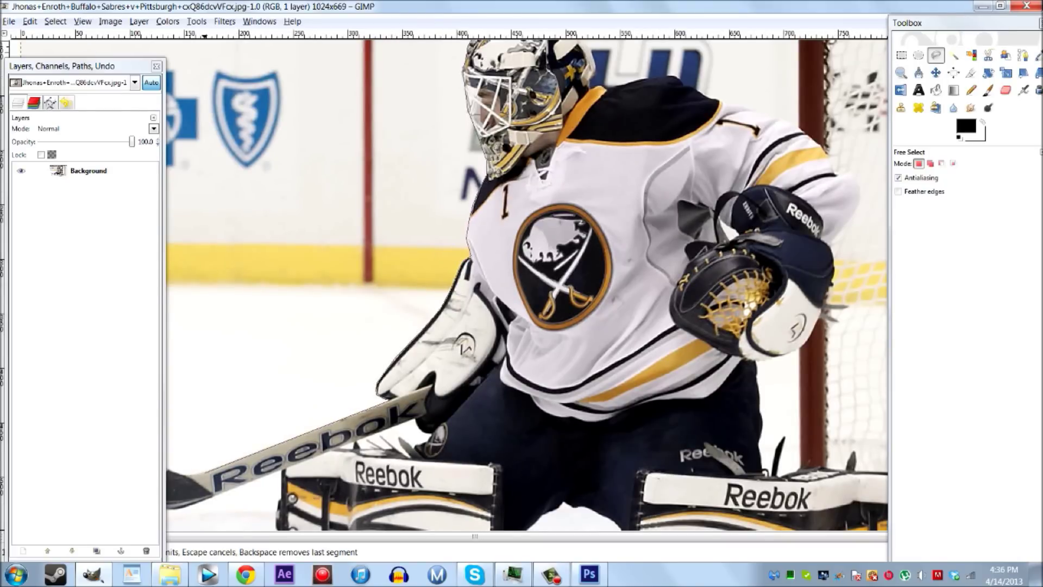
pyautogui.scroll(-2, 191, 476)
pyautogui.hscroll(-5, 190, 476)
pyautogui.click(388, 302)
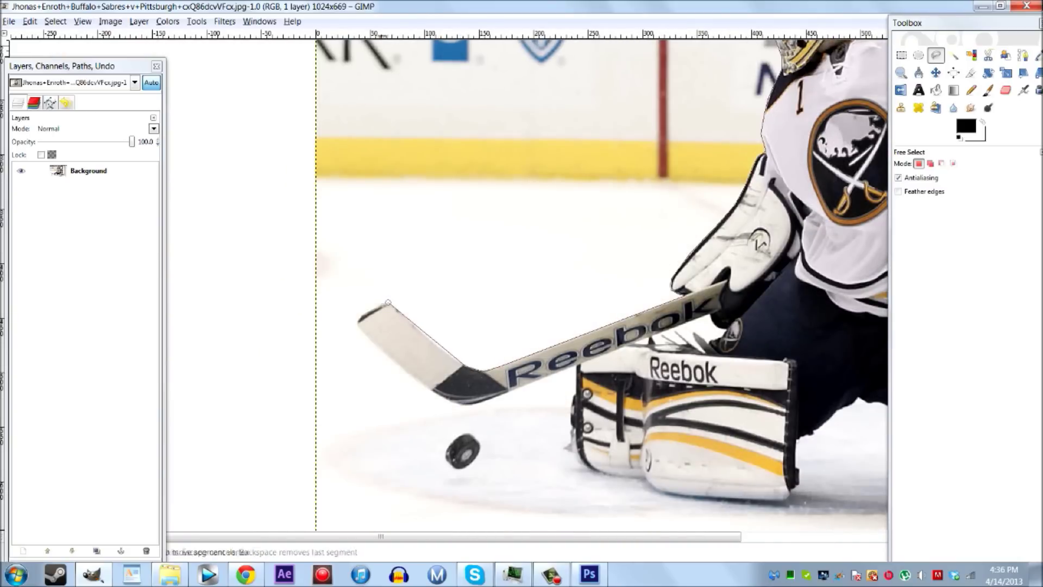
pyautogui.click(357, 320)
pyautogui.click(435, 387)
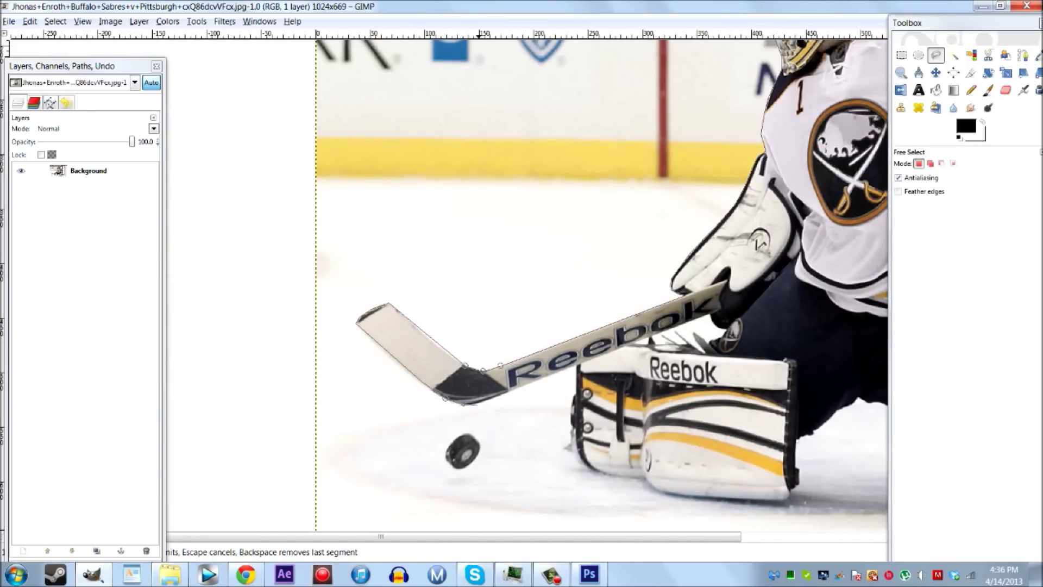
pyautogui.click(483, 371)
# - Trace the outline up the edge of the goalie's pants
pyautogui.scroll(-3, 527, 282)
pyautogui.hscroll(2, 527, 282)
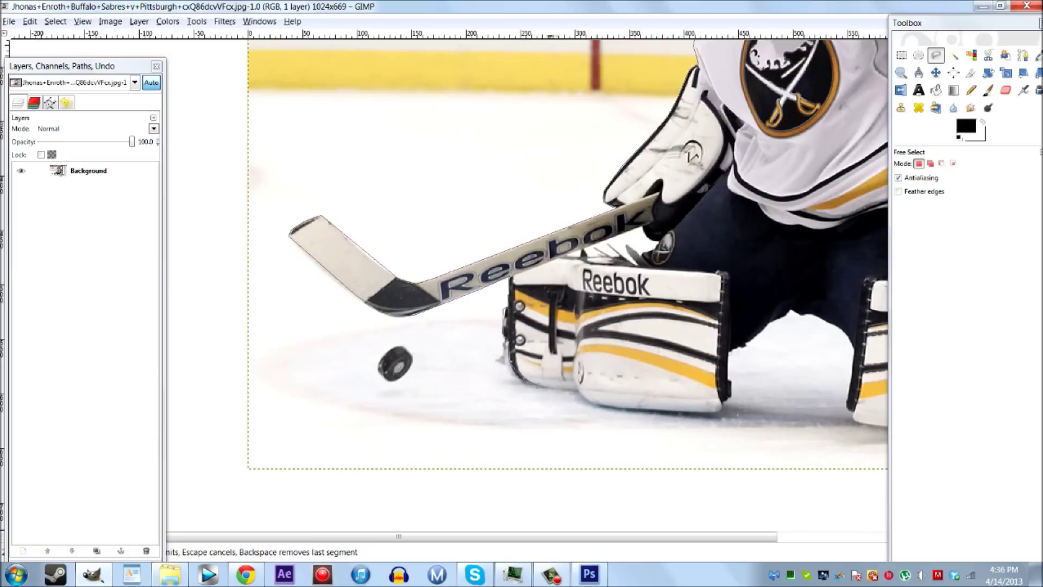
pyautogui.hscroll(2, 527, 245)
pyautogui.scroll(1, 603, 402)
pyautogui.hscroll(3, 603, 402)
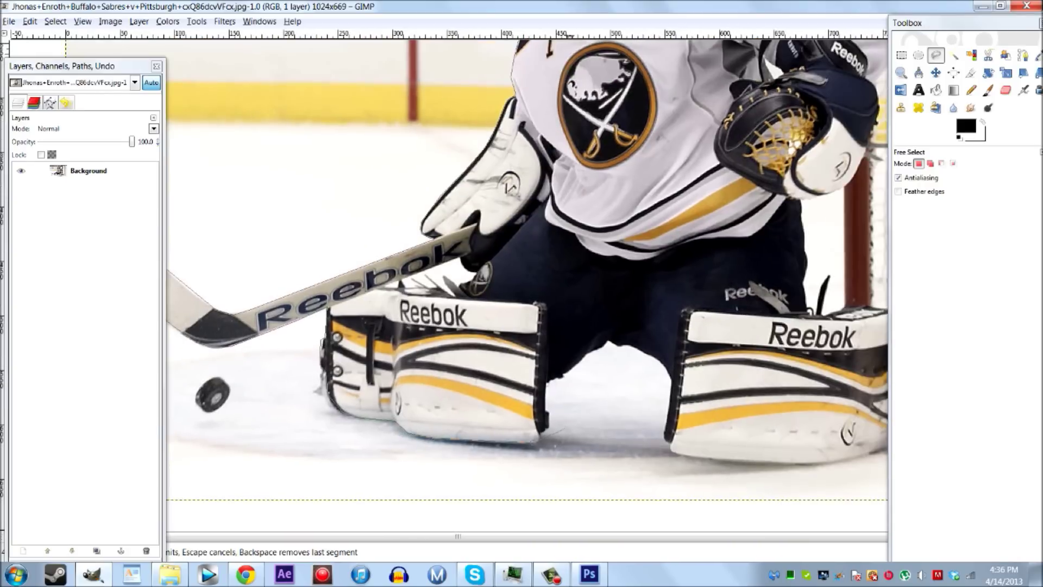
pyautogui.click(545, 382)
pyautogui.click(587, 351)
# - Continue the outline along the right pad and up to the glove's right edge
pyautogui.scroll(-2, 619, 353)
pyautogui.hscroll(1, 619, 353)
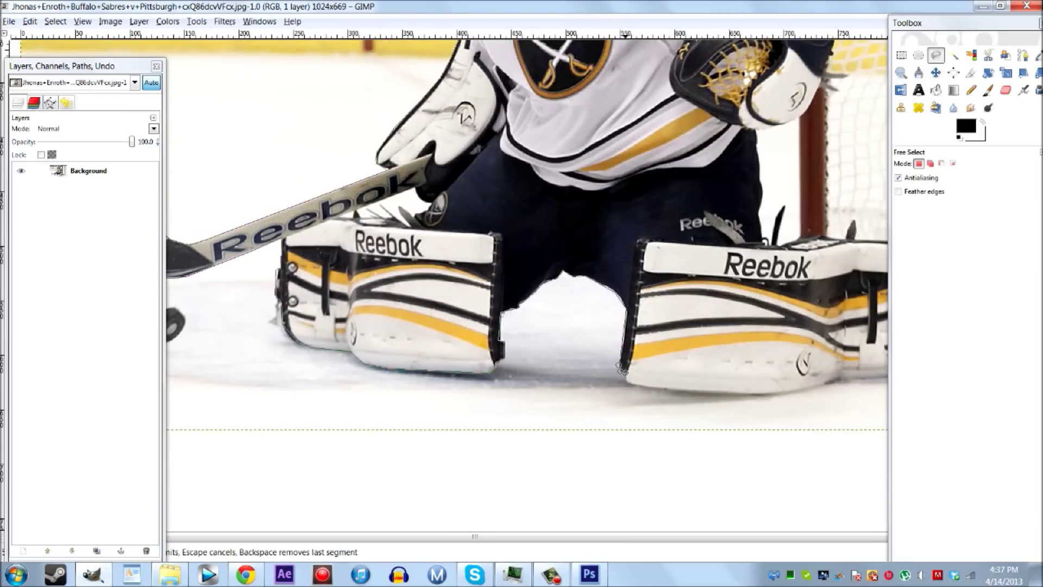
pyautogui.hscroll(5, 527, 283)
pyautogui.click(647, 387)
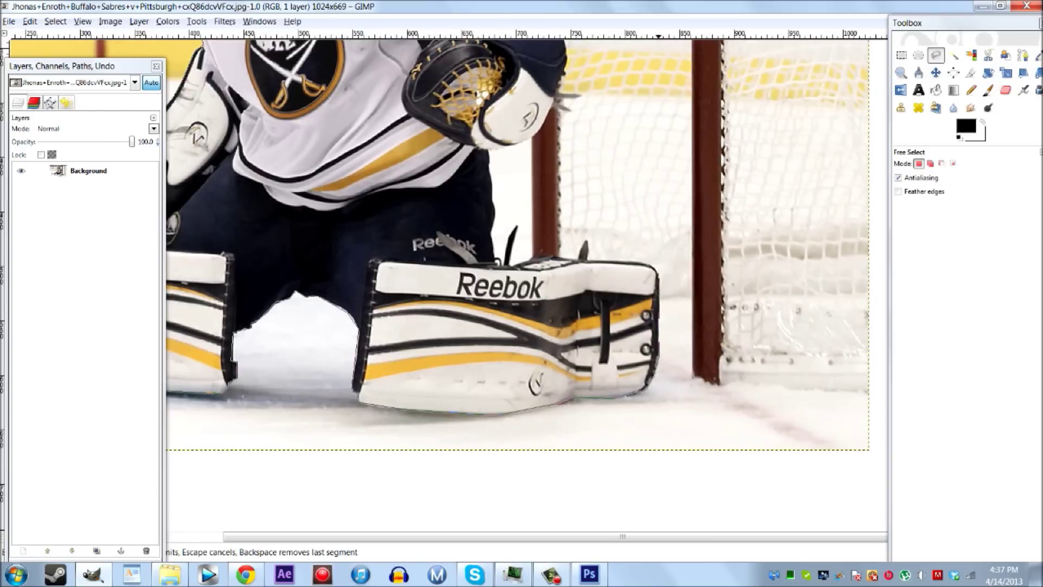
pyautogui.click(496, 261)
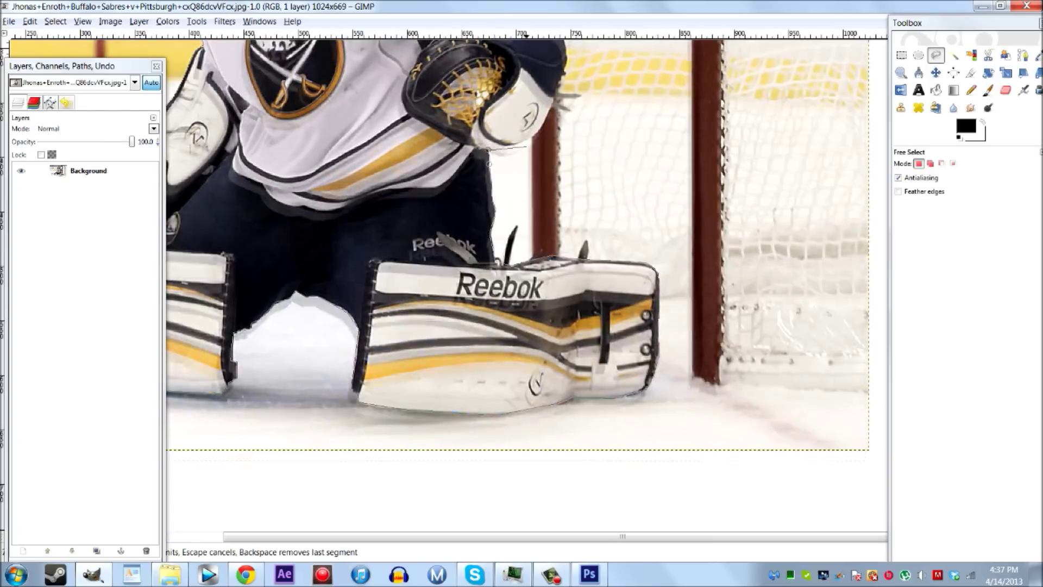
pyautogui.scroll(3, 495, 206)
pyautogui.click(503, 211)
pyautogui.click(534, 153)
pyautogui.scroll(5, 494, 283)
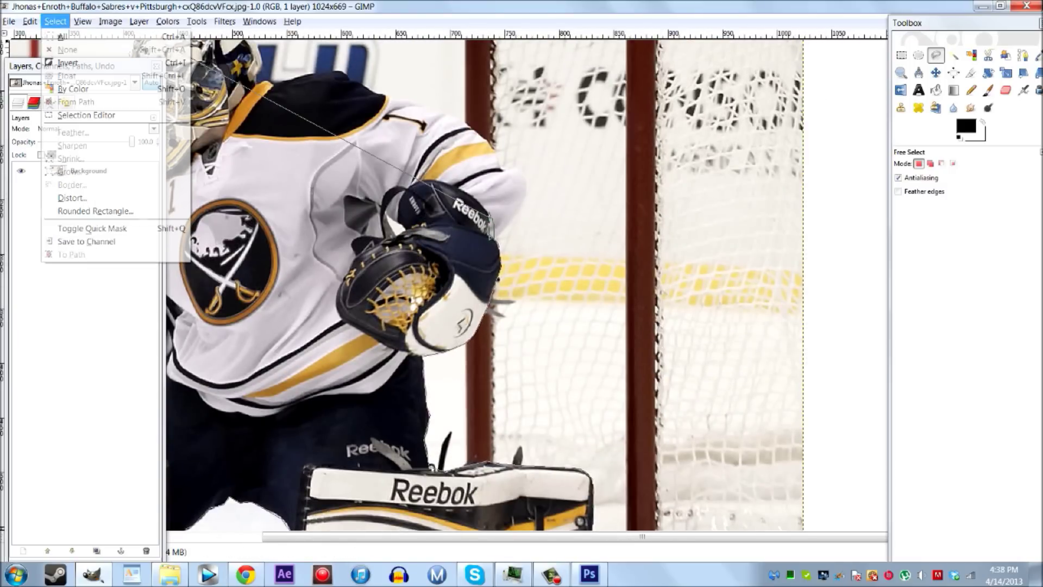
# - Add a final point and close the goalie outline into a selection
pyautogui.click(489, 213)
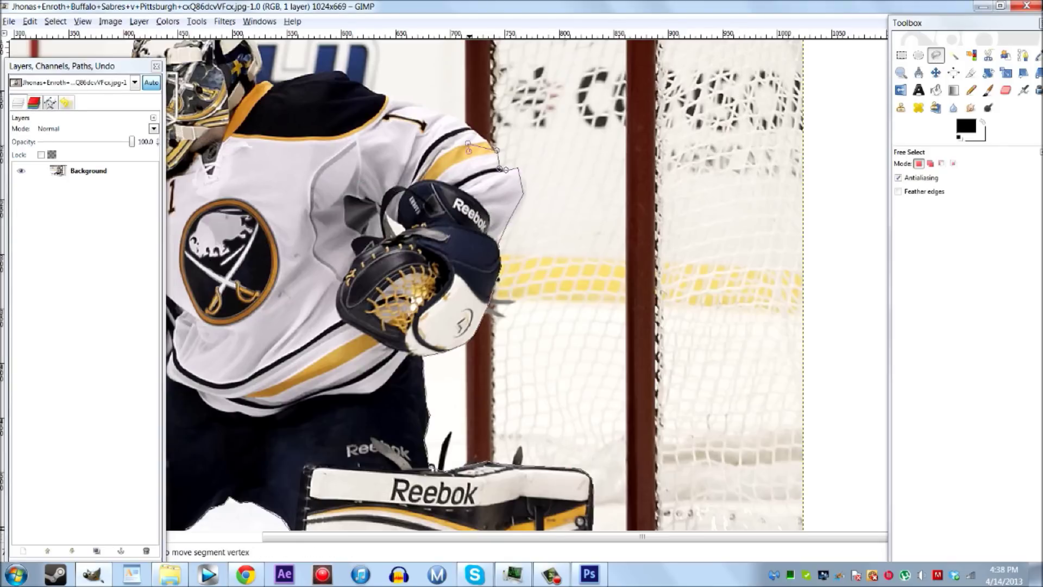
pyautogui.scroll(3, 522, 283)
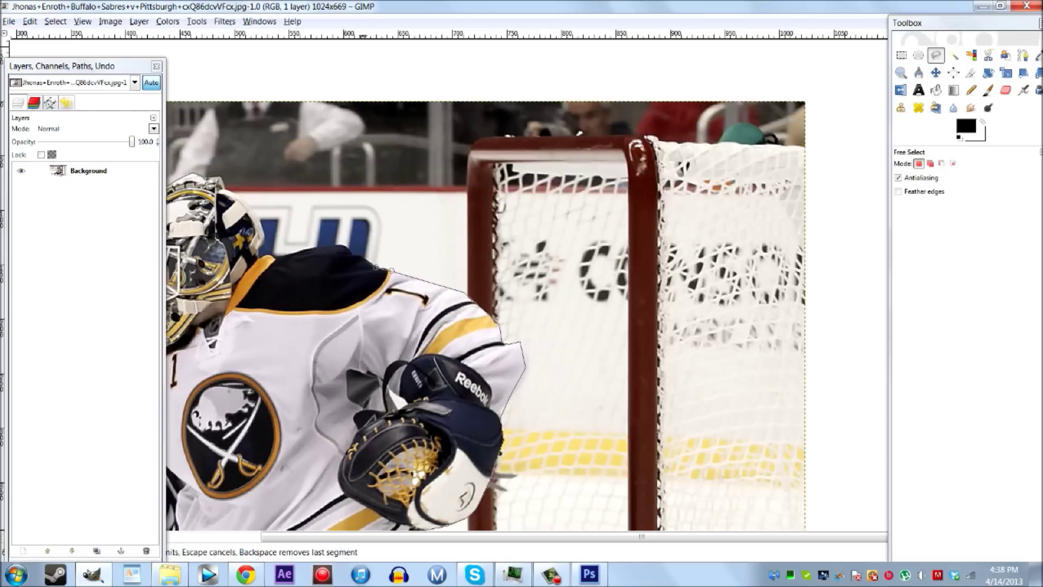
pyautogui.hscroll(-2, 505, 315)
pyautogui.click(304, 261)
pyautogui.press('Return')
# - Copy the goalie, clear the photo backdrop, and paste the cut-out as its own layer
pyautogui.scroll(-5, 303, 261)
pyautogui.scroll(5, 320, 272)
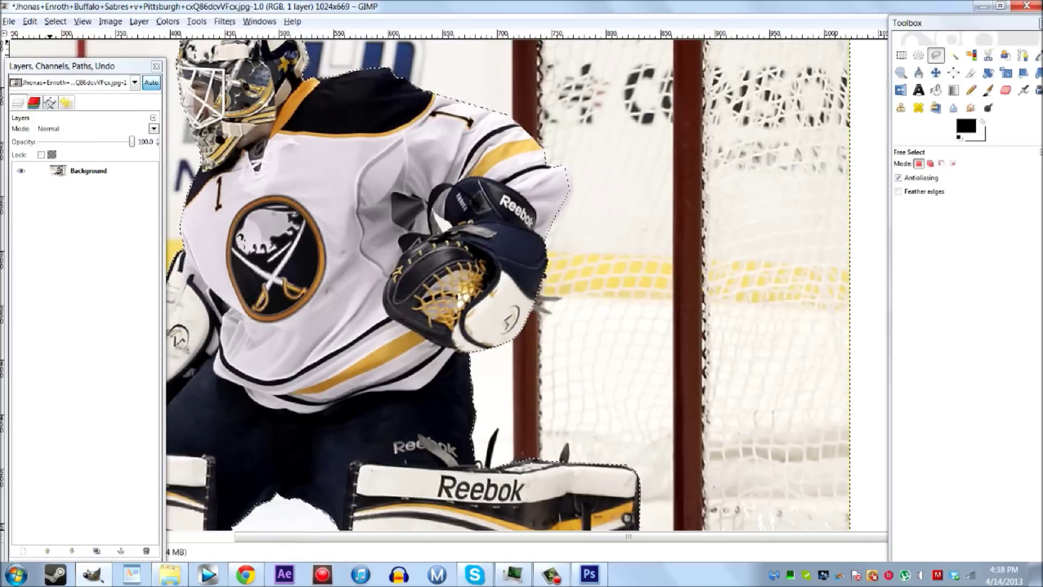
pyautogui.hotkey('ctrl', 'c')
pyautogui.click(87, 170)
pyautogui.click(145, 551)
pyautogui.hotkey('ctrl', 'v')
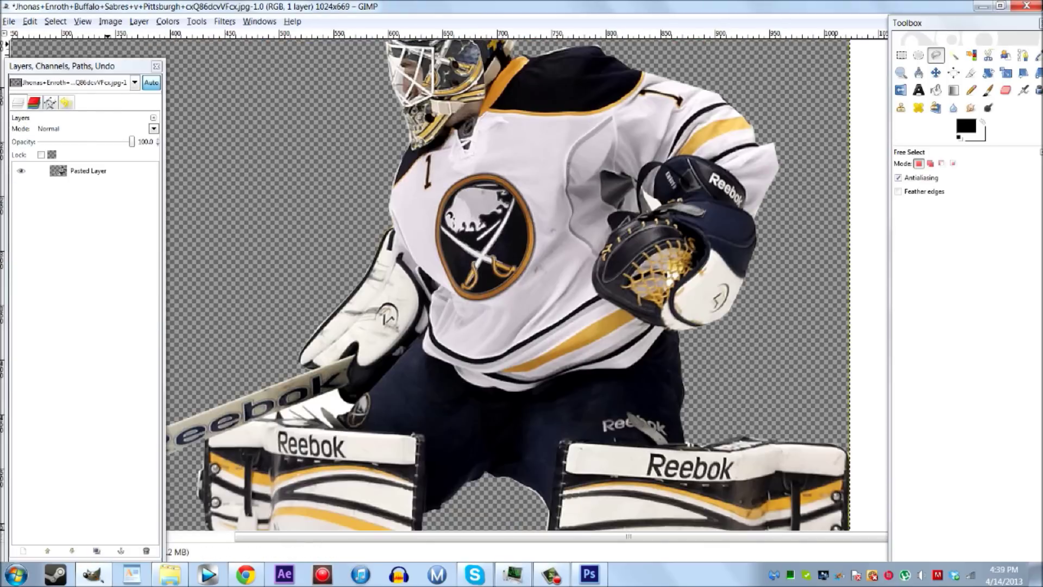
# - Free-select the gap between the stick and the glove
pyautogui.click(267, 415)
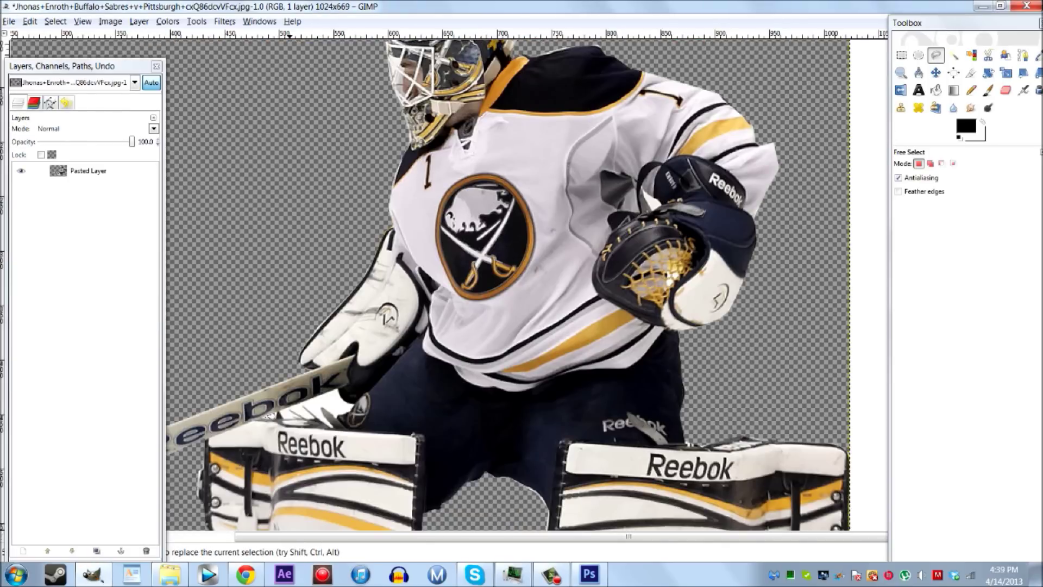
pyautogui.moveTo(304, 403); pyautogui.dragTo(338, 389)
pyautogui.press('Return')
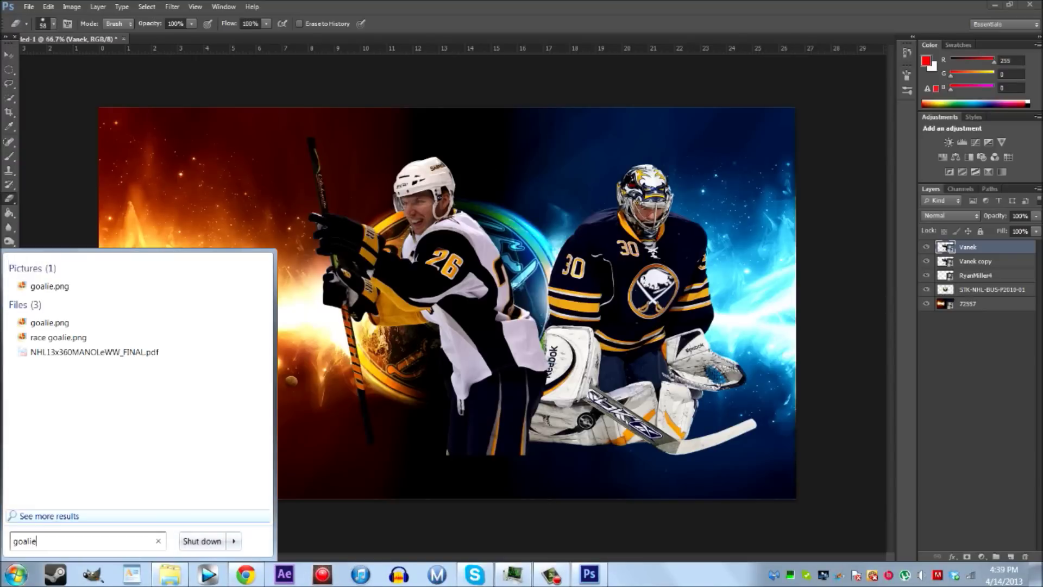
# - Place goalie.png slightly enlarged on the fiery left side of the wallpaper
pyautogui.moveTo(50, 286); pyautogui.dragTo(168, 282)
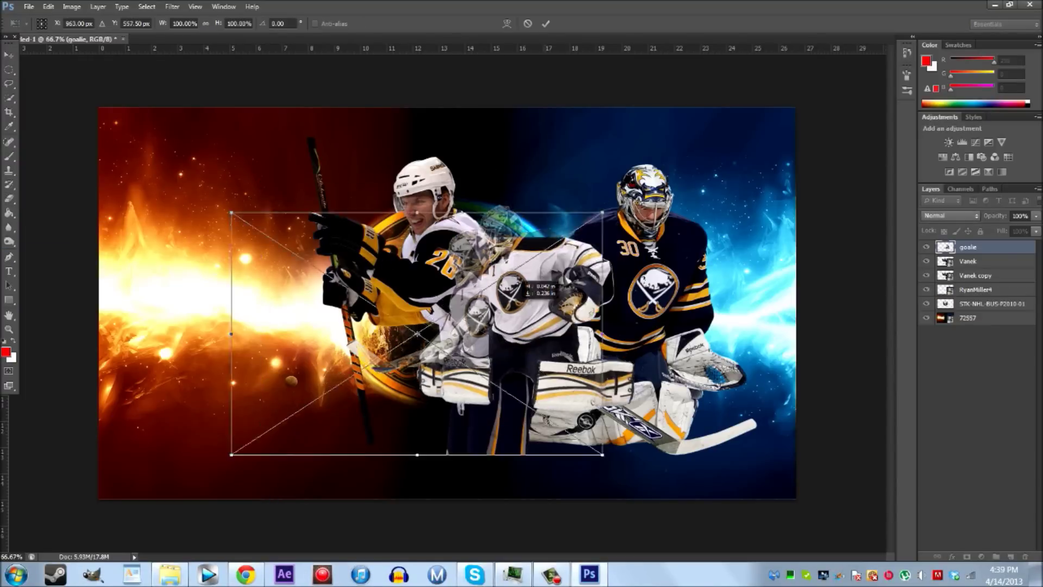
pyautogui.moveTo(316, 403); pyautogui.dragTo(373, 438)
pyautogui.moveTo(305, 317); pyautogui.dragTo(269, 337)
pyautogui.press('Return')
# - Delete the duplicate Vanek player layer
pyautogui.press('e')
pyautogui.hotkey('alt', '[')
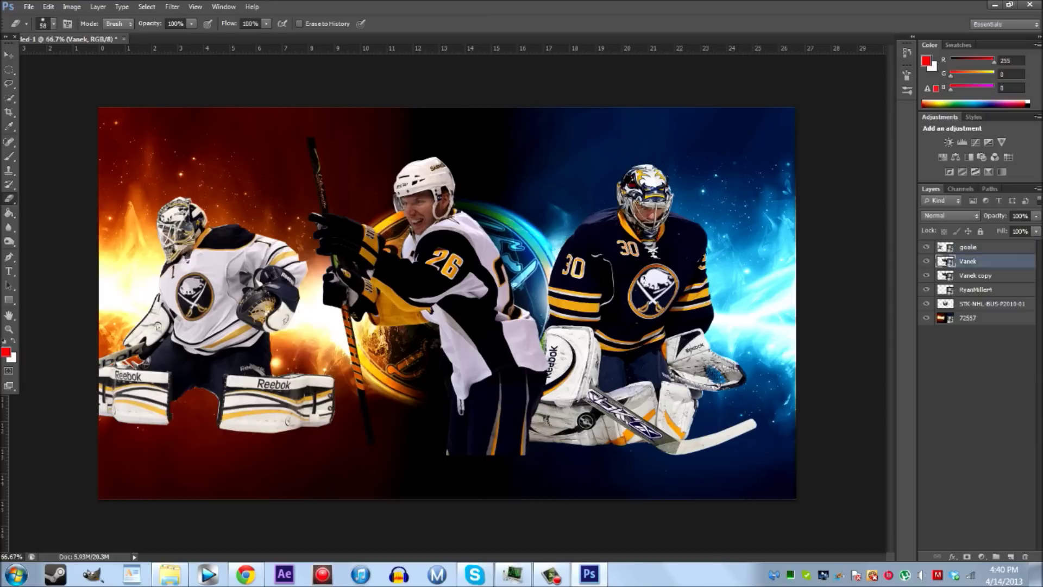
pyautogui.hotkey('alt', '[')
pyautogui.press('Delete')
pyautogui.press('Escape')
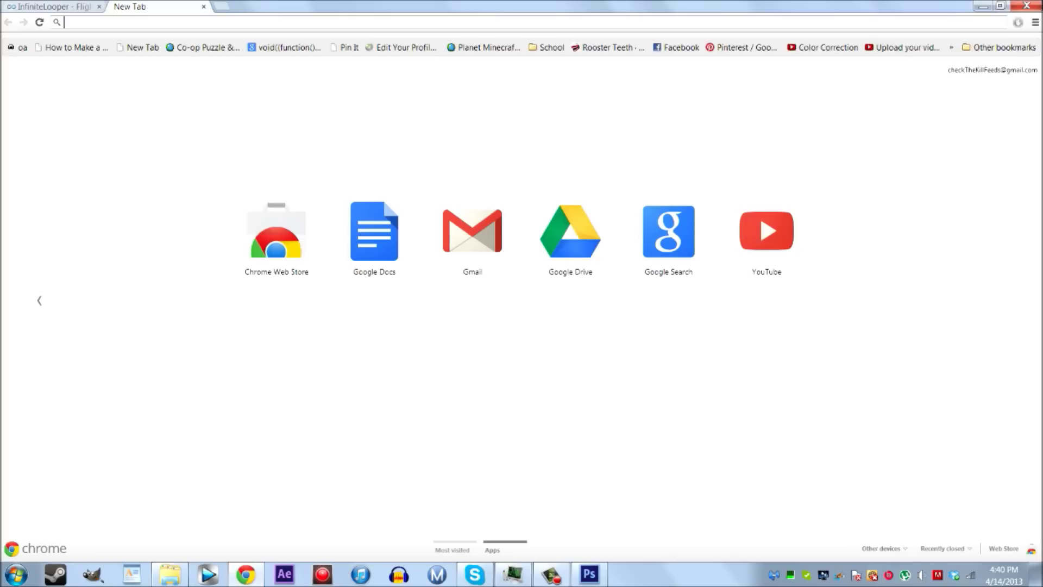
# - Search Google Images for 'thomas vanek.png' and preview a player image
pyautogui.write('thomas vanek.png')
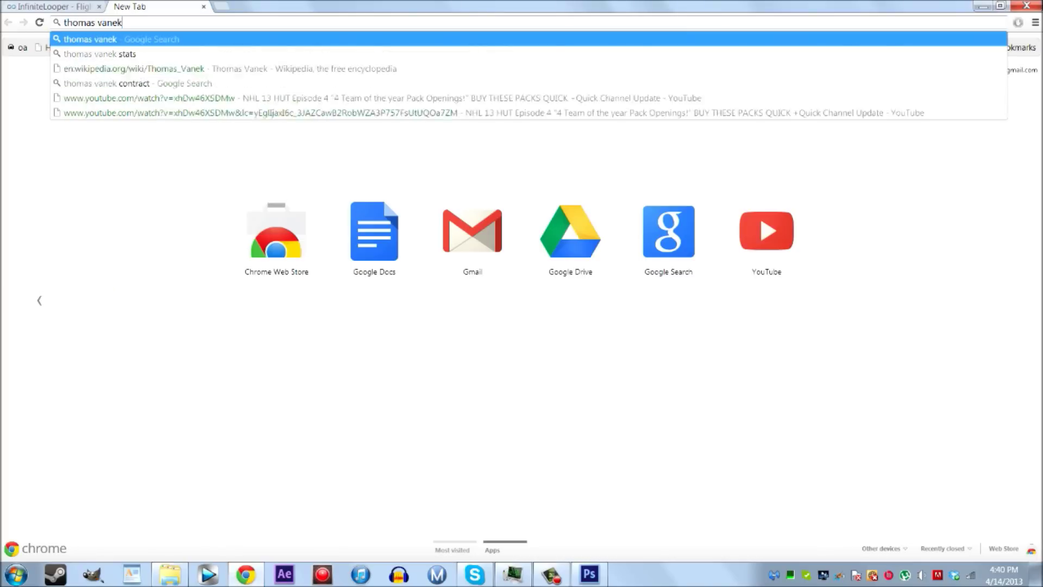
pyautogui.press('Return')
pyautogui.click(86, 40)
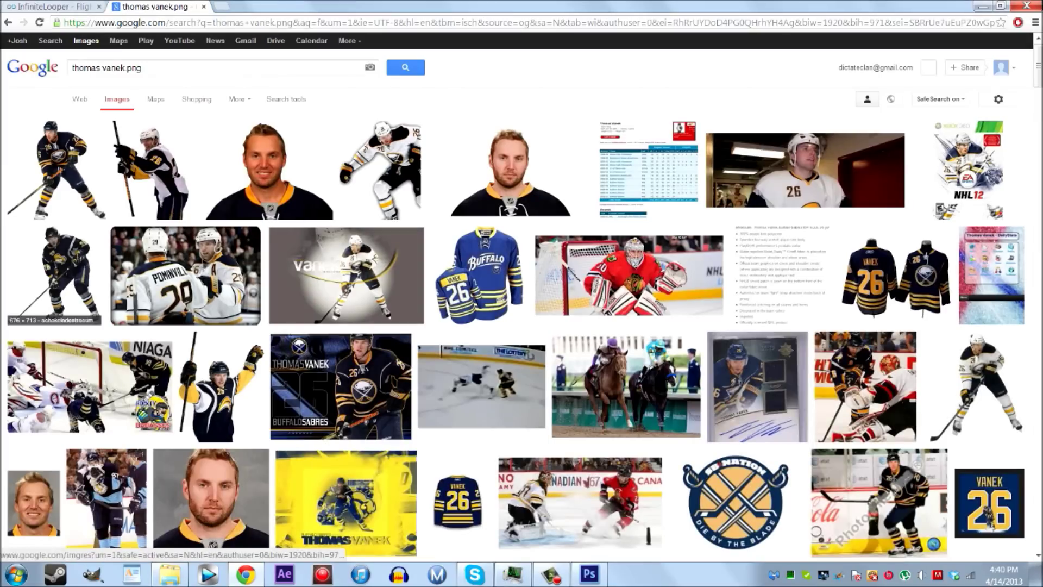
pyautogui.click(54, 275)
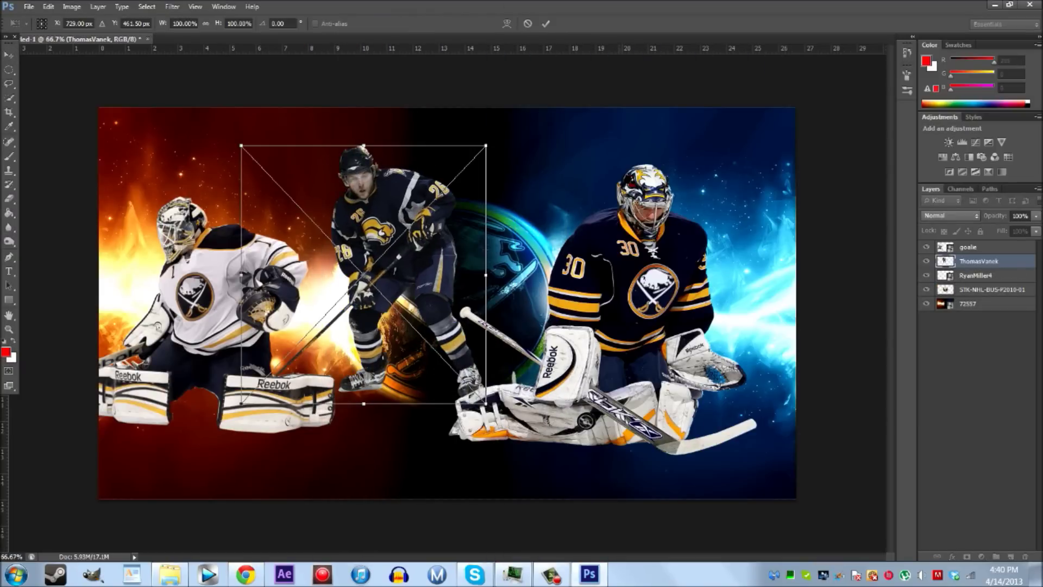
# - Nudge the number 30 goalie right and Free Transform it down to about 95%
pyautogui.moveTo(625, 272); pyautogui.dragTo(656, 266)
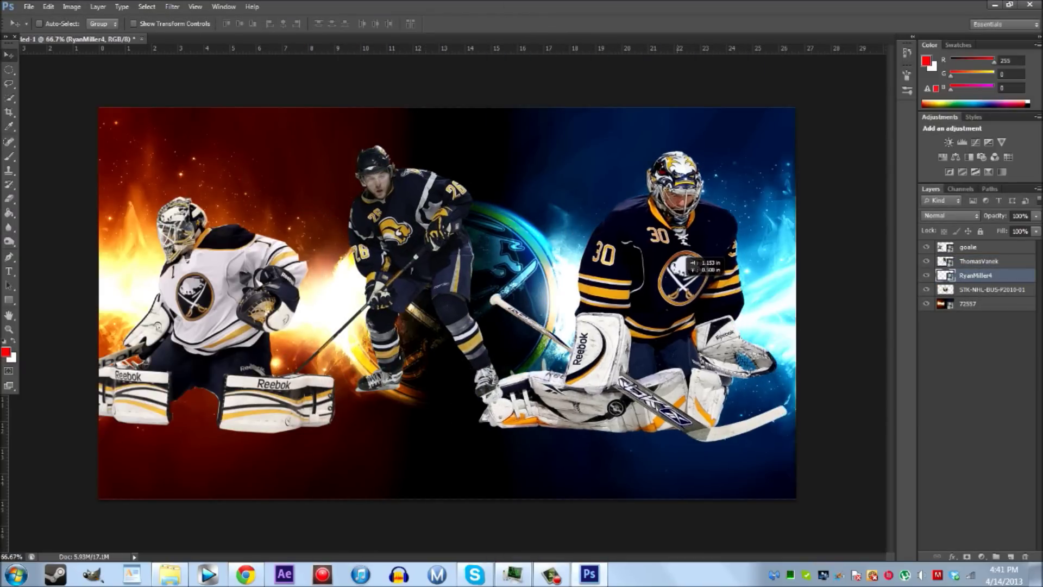
pyautogui.press('e')
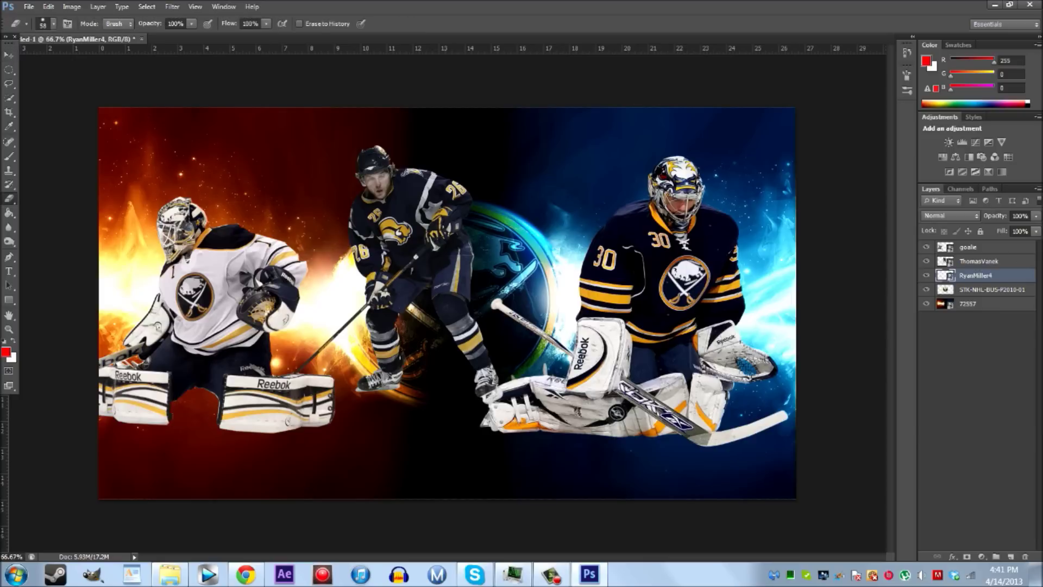
pyautogui.click(972, 247)
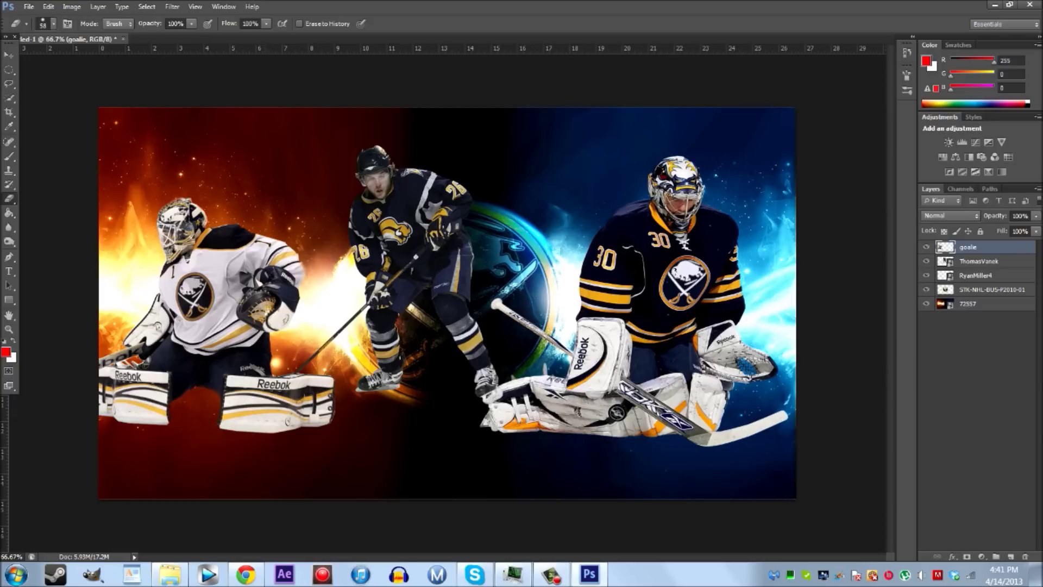
pyautogui.hotkey('alt', '[')
pyautogui.hotkey('alt', '[')
pyautogui.click(48, 6)
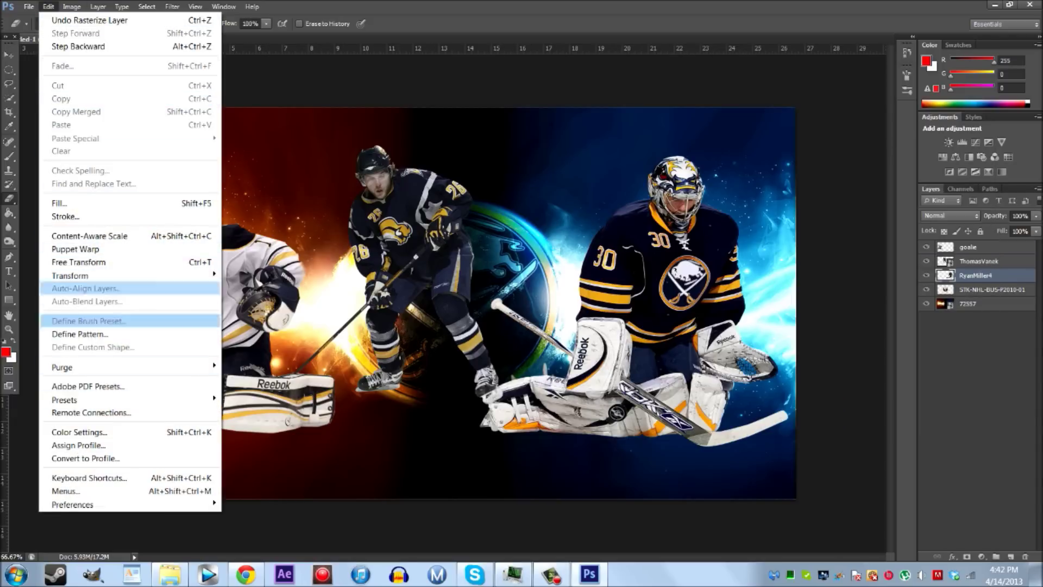
pyautogui.click(70, 261)
pyautogui.moveTo(478, 158); pyautogui.dragTo(495, 172)
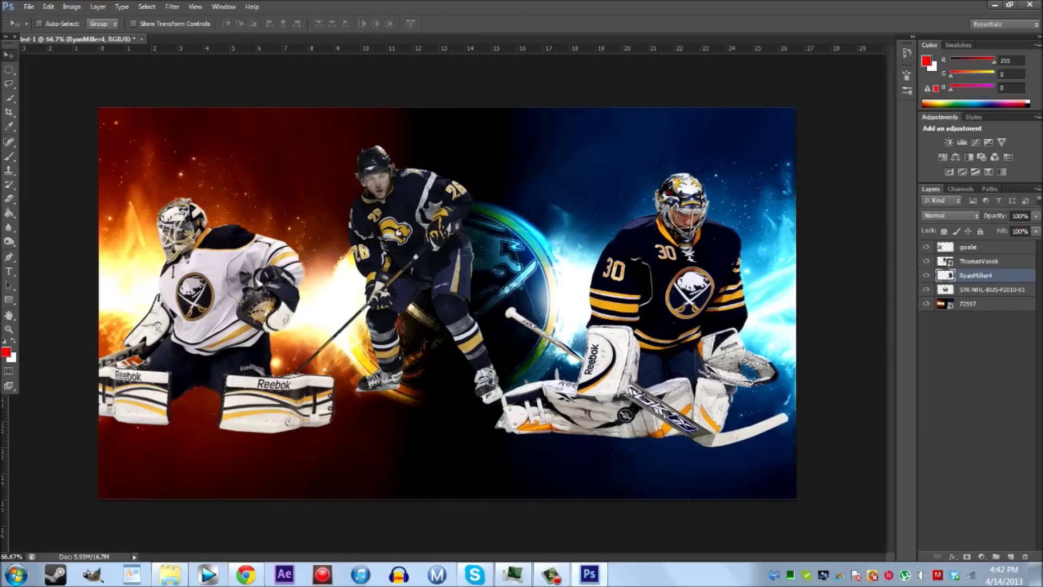
pyautogui.press('Return')
# - Reposition the white-jersey goalie and number 26 player, moving both below the number 30 goalie
pyautogui.hotkey('alt', '[')
pyautogui.hotkey('alt', '.')
pyautogui.moveTo(212, 299); pyautogui.dragTo(228, 302)
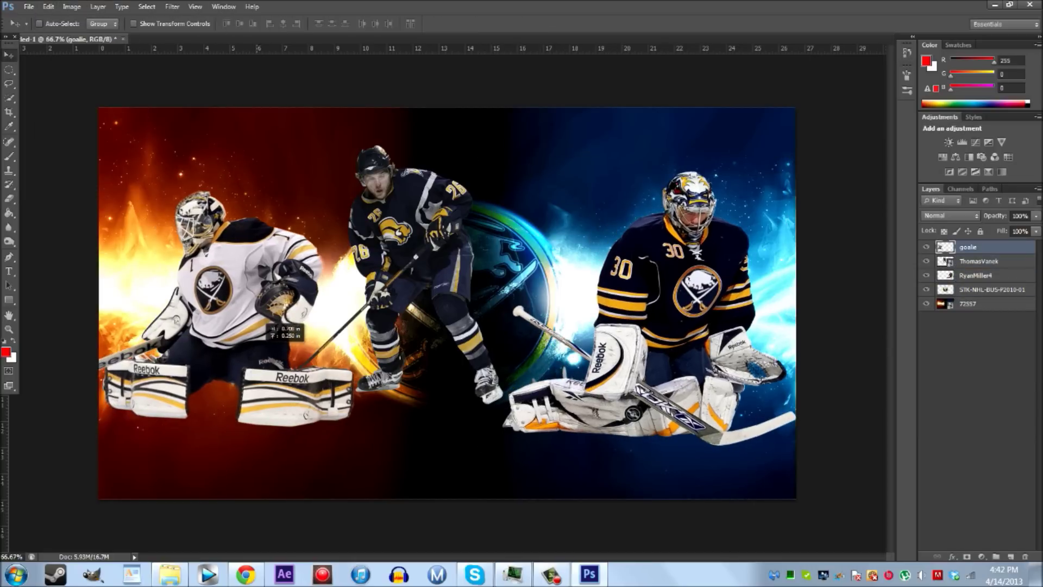
pyautogui.hotkey('alt', '[')
pyautogui.moveTo(445, 260); pyautogui.dragTo(476, 297)
pyautogui.hotkey('ctrl', '[')
pyautogui.hotkey('alt', '.')
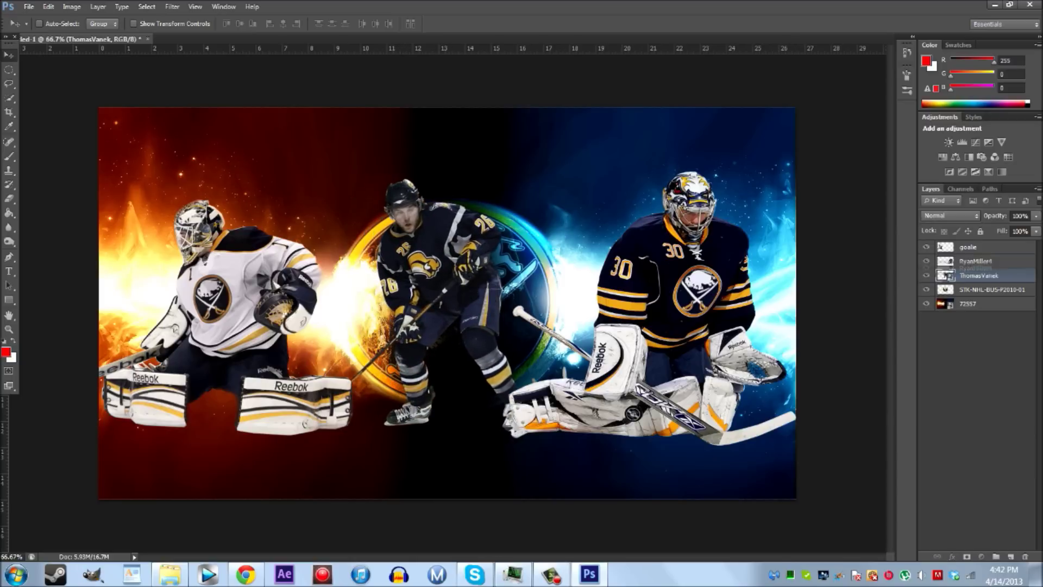
pyautogui.hotkey('ctrl', '[')
pyautogui.hotkey('ctrl', '[')
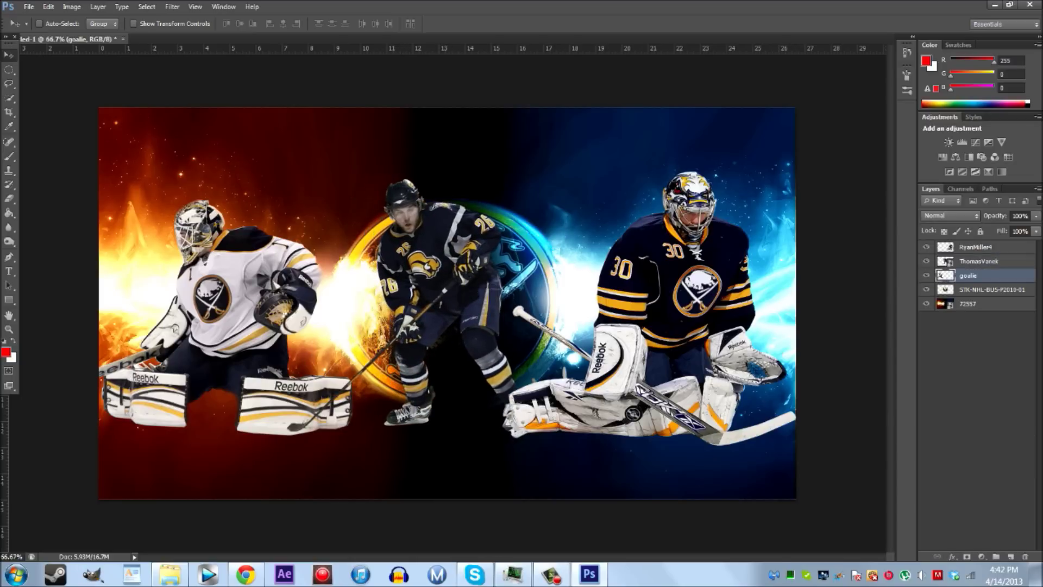
# - From the Texture Pack by DvizehEdits folder, drag the Water Droplets texture toward the wallpaper
pyautogui.press('super')
pyautogui.write('photoshop')
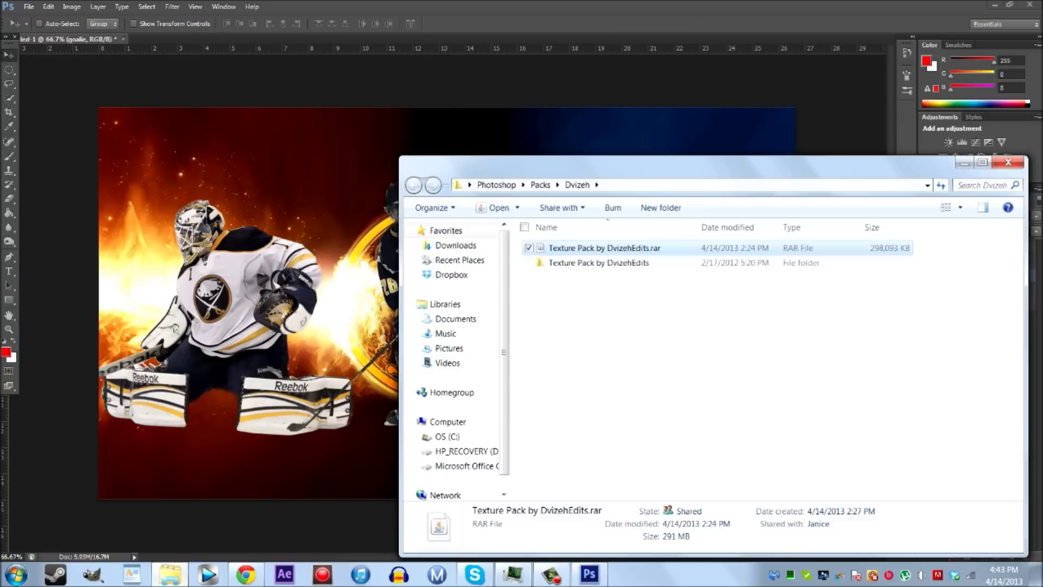
pyautogui.doubleClick(597, 263)
pyautogui.scroll(-5, 557, 326)
pyautogui.scroll(-5, 557, 326)
pyautogui.scroll(-3, 556, 326)
pyautogui.scroll(-5, 707, 353)
pyautogui.scroll(-5, 706, 353)
pyautogui.click(558, 446)
pyautogui.moveTo(707, 161); pyautogui.dragTo(375, 107)
# - Stretch the Water Droplets texture over the right side and rasterize it
pyautogui.moveTo(227, 399); pyautogui.dragTo(745, 299)
pyautogui.moveTo(146, 466); pyautogui.dragTo(338, 442)
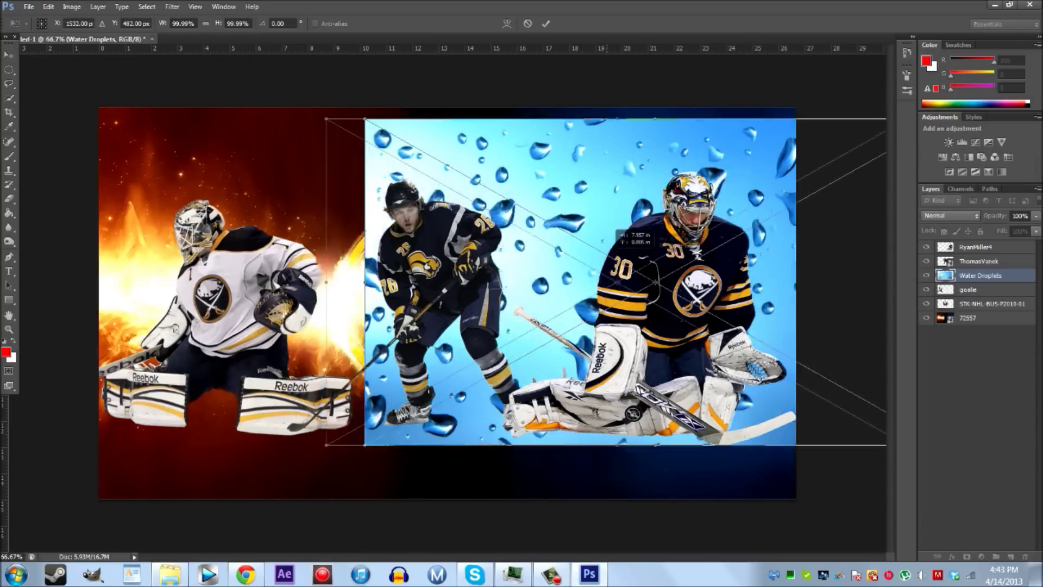
pyautogui.moveTo(214, 467); pyautogui.dragTo(535, 479)
pyautogui.press('Return')
pyautogui.rightClick(995, 276)
pyautogui.click(891, 299)
# - Set the texture layer to Overlay blending at 50% opacity
pyautogui.write('50')
pyautogui.rightClick(988, 275)
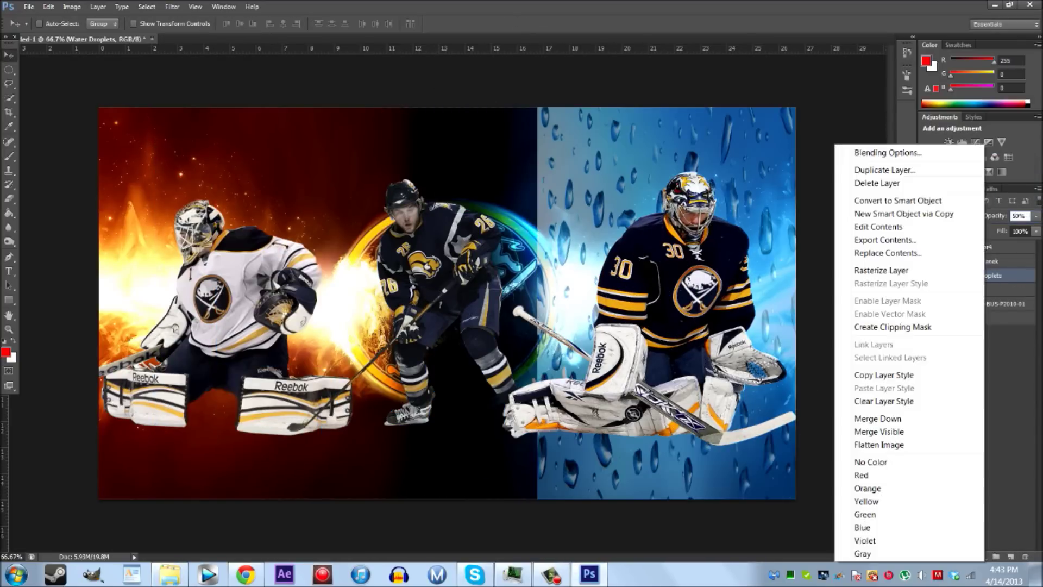
pyautogui.click(880, 149)
pyautogui.click(864, 132)
pyautogui.click(861, 207)
pyautogui.press('Return')
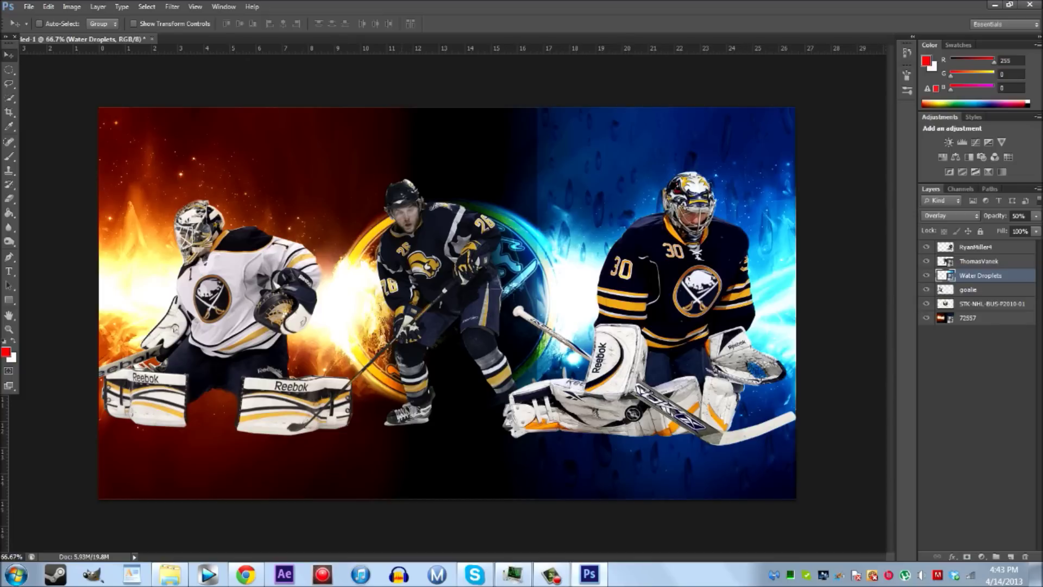
# - Erase part of the texture with a 197-size eraser and delete the number 26 player layer
pyautogui.press('e')
pyautogui.click(53, 24)
pyautogui.moveTo(598, 147)
pyautogui.mouseDown()
pyautogui.moveTo(544, 272)
pyautogui.moveTo(641, 476)
pyautogui.moveTo(696, 459)
pyautogui.mouseUp()
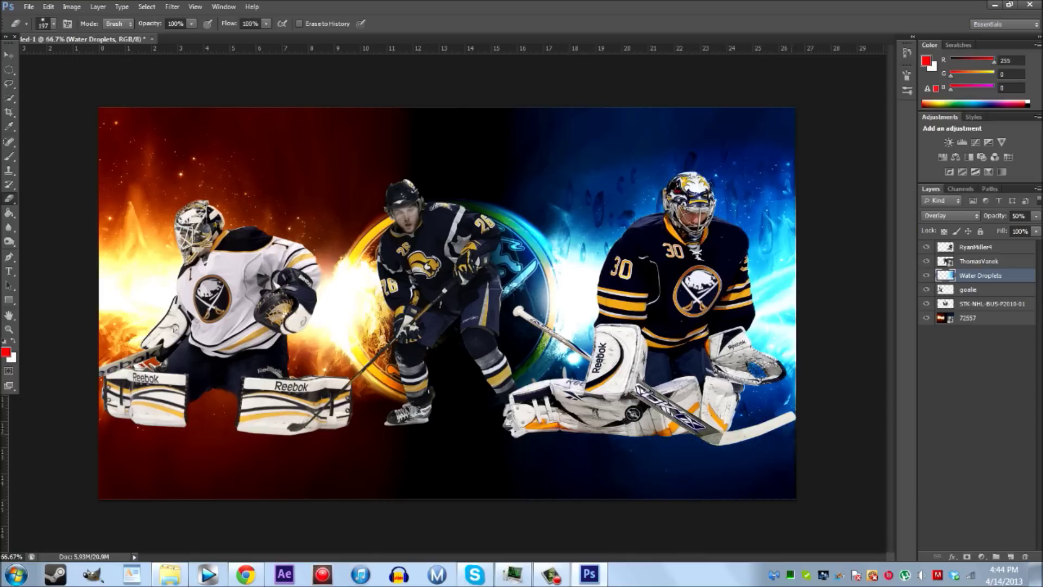
pyautogui.click(980, 261)
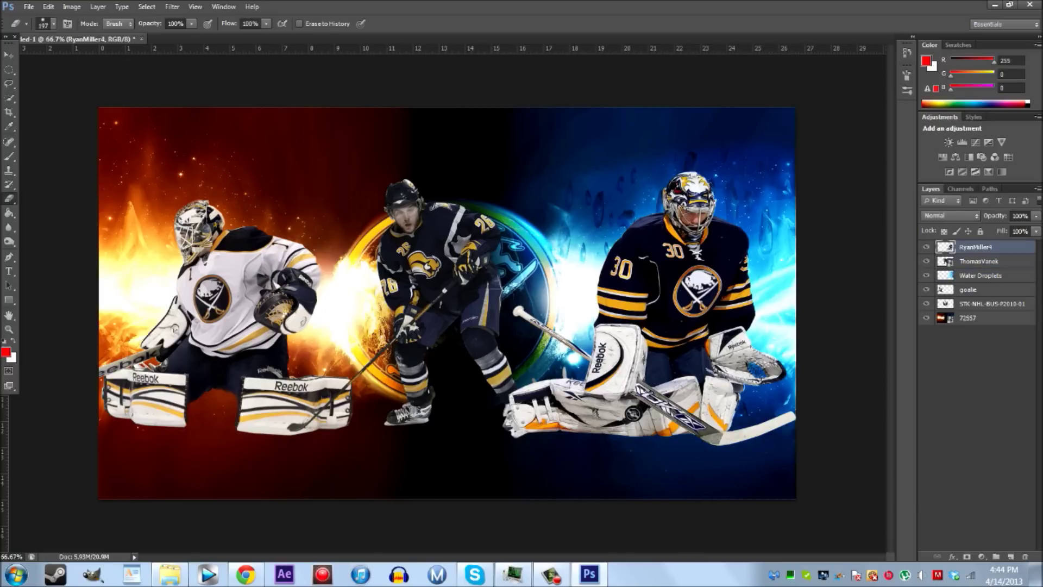
pyautogui.press('Delete')
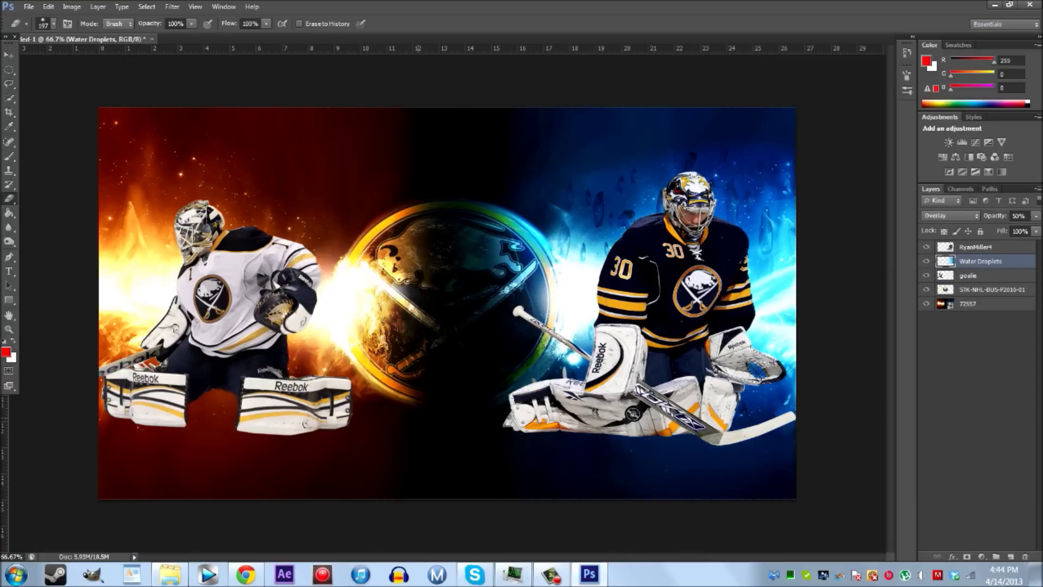